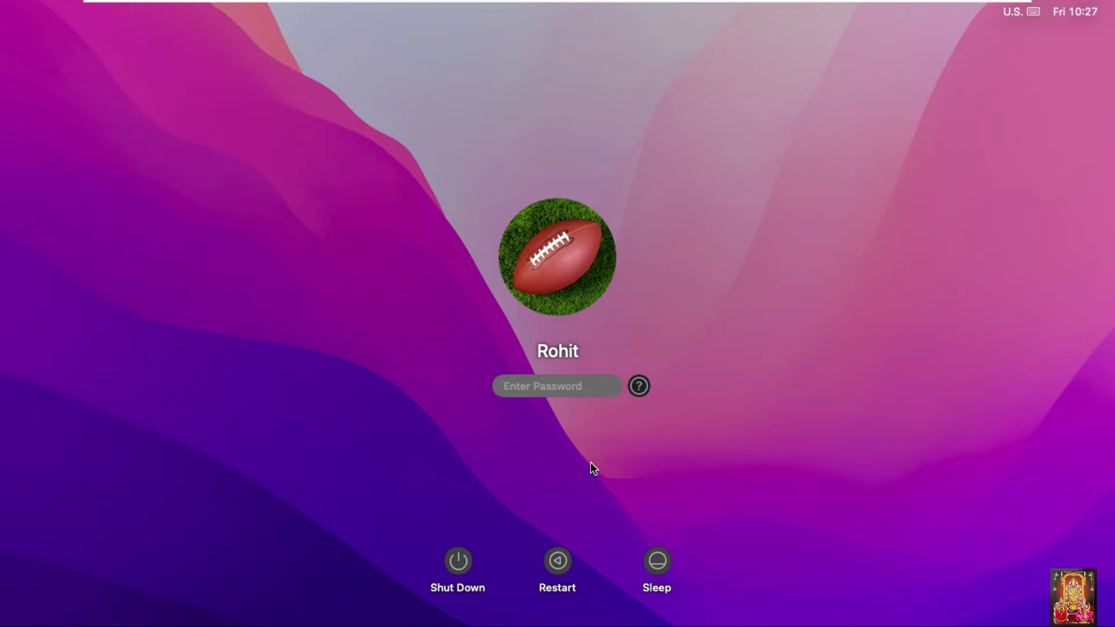
- Sign in to the existing user account with its password
{"action": "type", "text": "•••••••"}
{"action": "key", "text": "Return"}
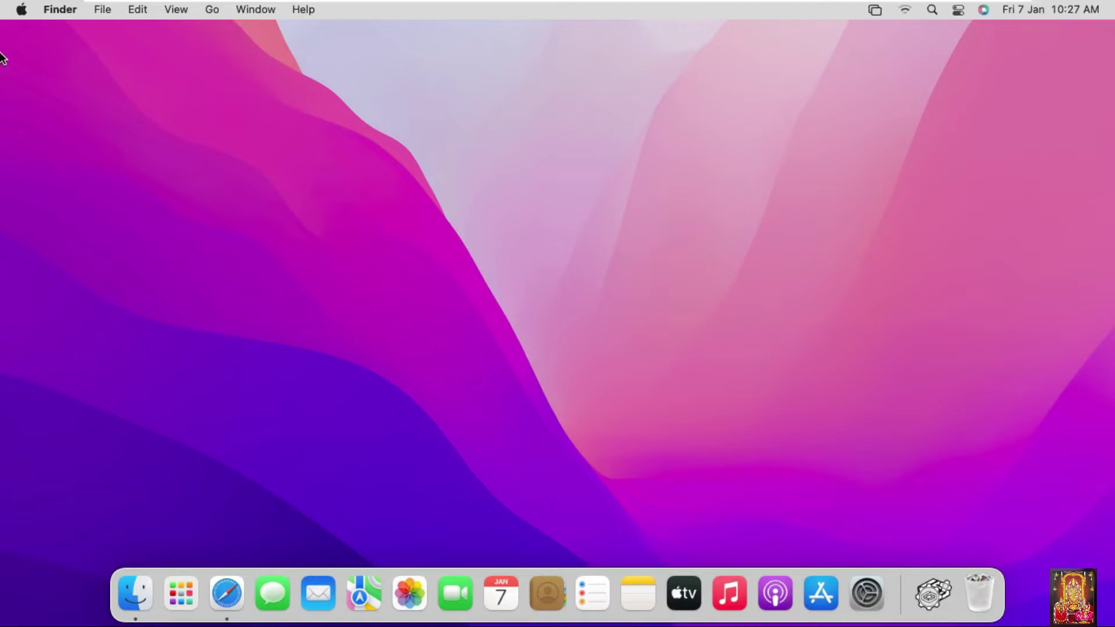
{"action": "left_click", "coordinate": [22, 10]}
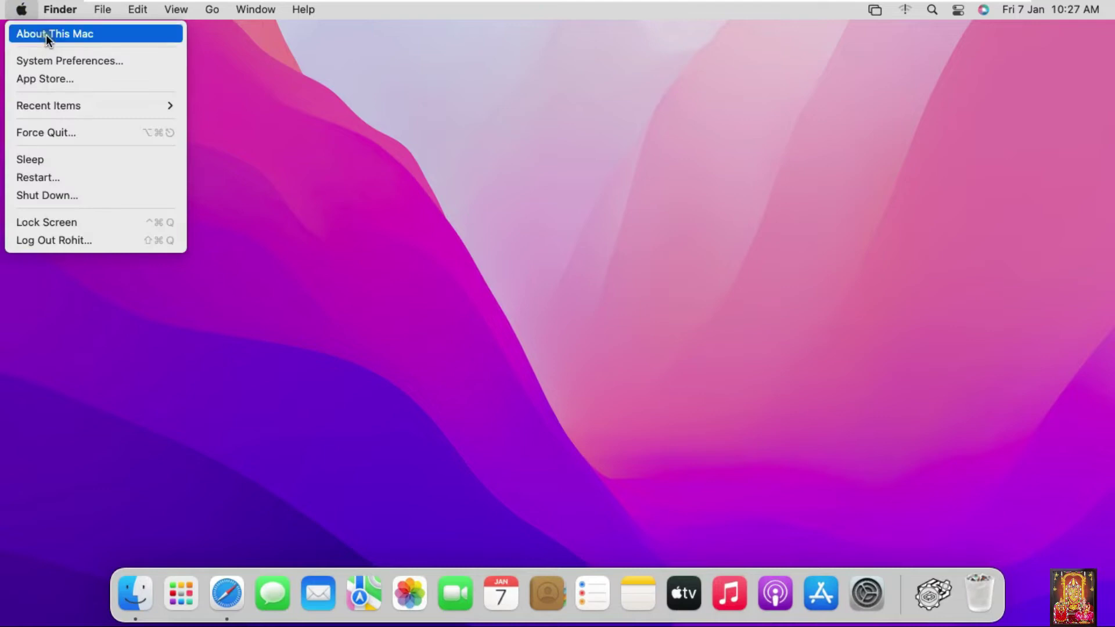
{"action": "left_click", "coordinate": [47, 34]}
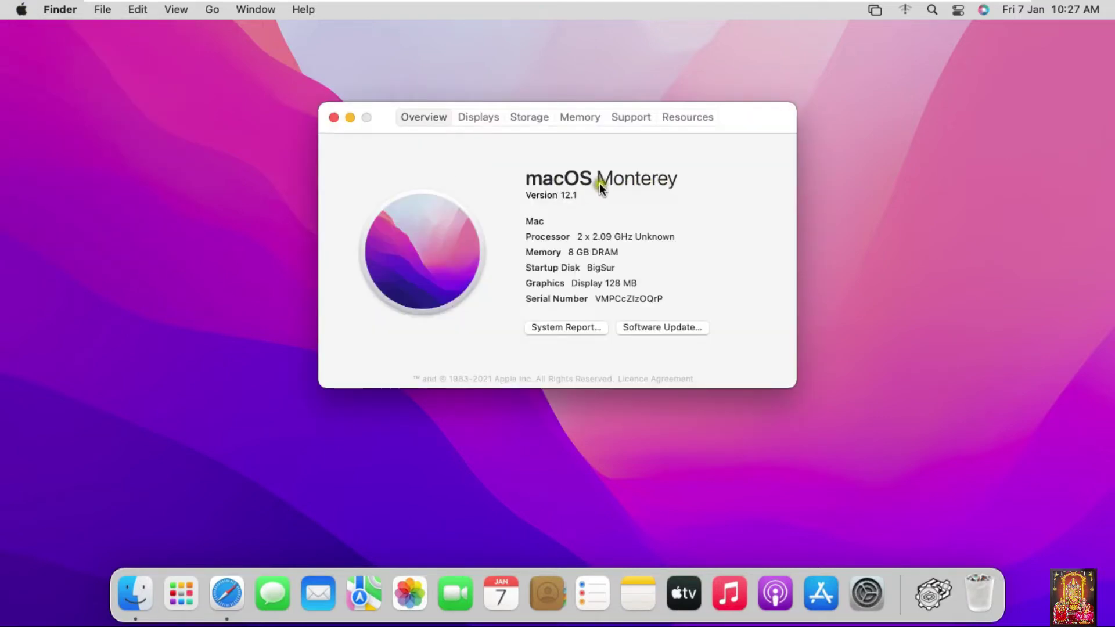
{"action": "left_click", "coordinate": [335, 117]}
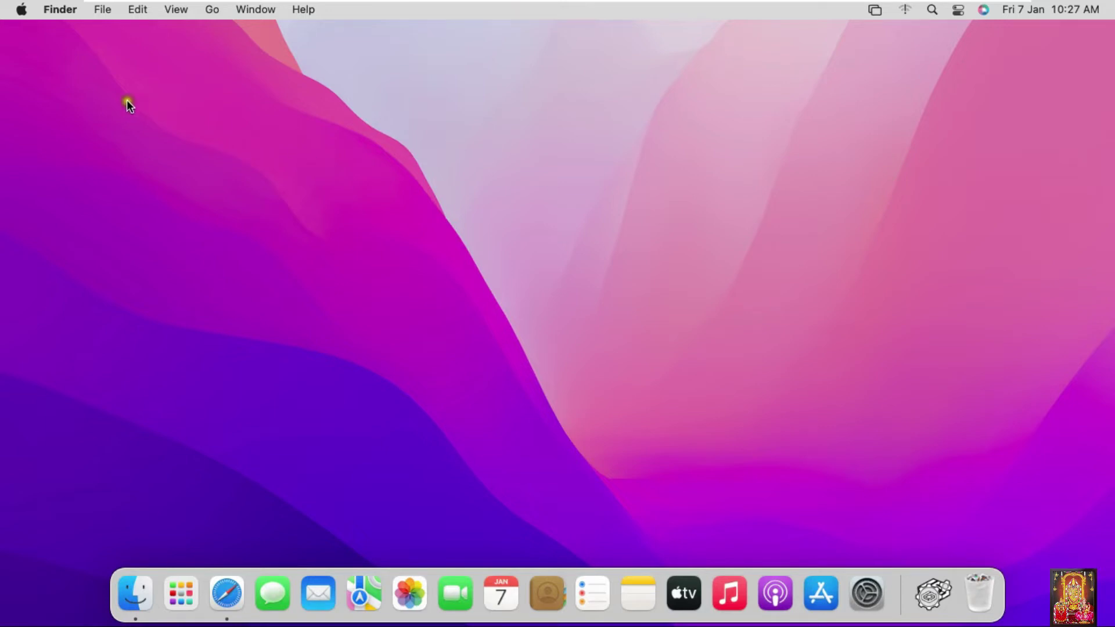
{"action": "left_click", "coordinate": [22, 9]}
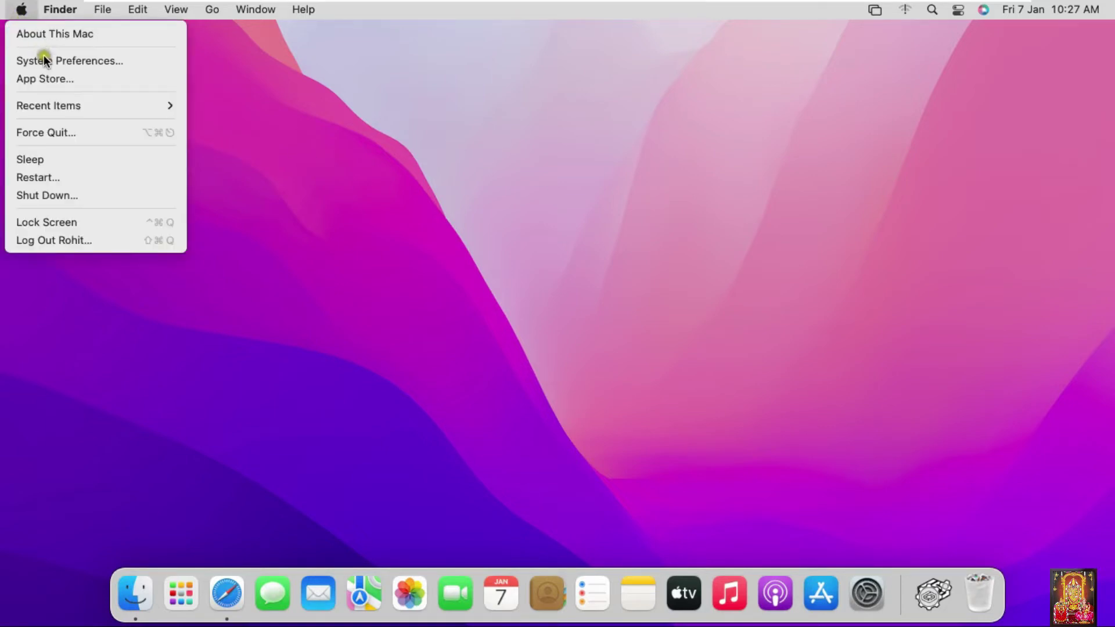
- Open Users & Groups in System Preferences and unlock it with the admin password
{"action": "left_click", "coordinate": [109, 64]}
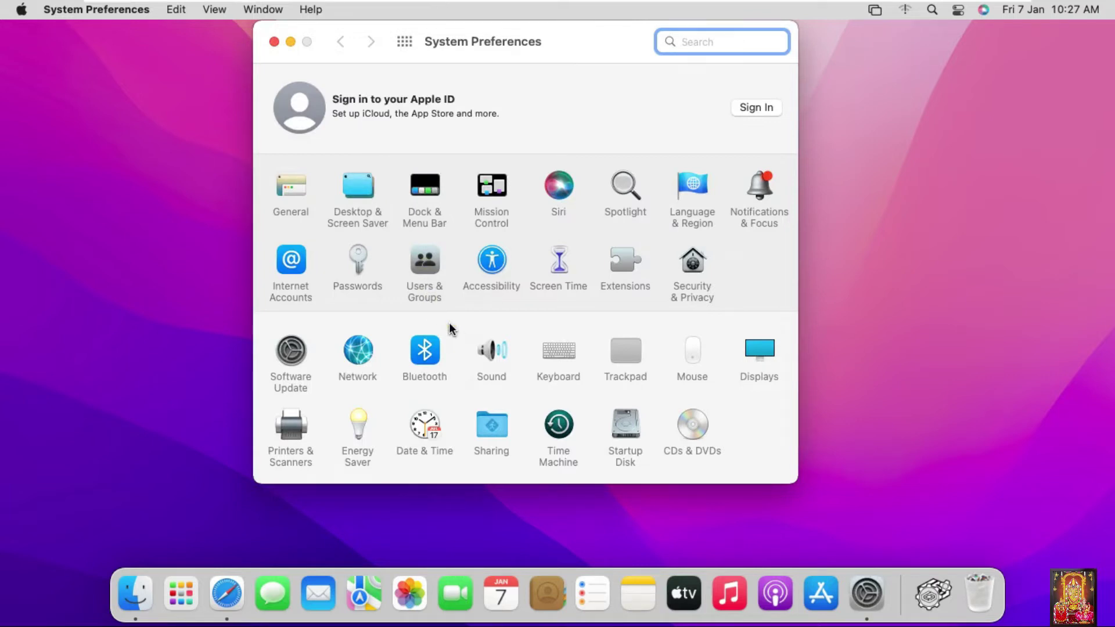
{"action": "left_click", "coordinate": [419, 256]}
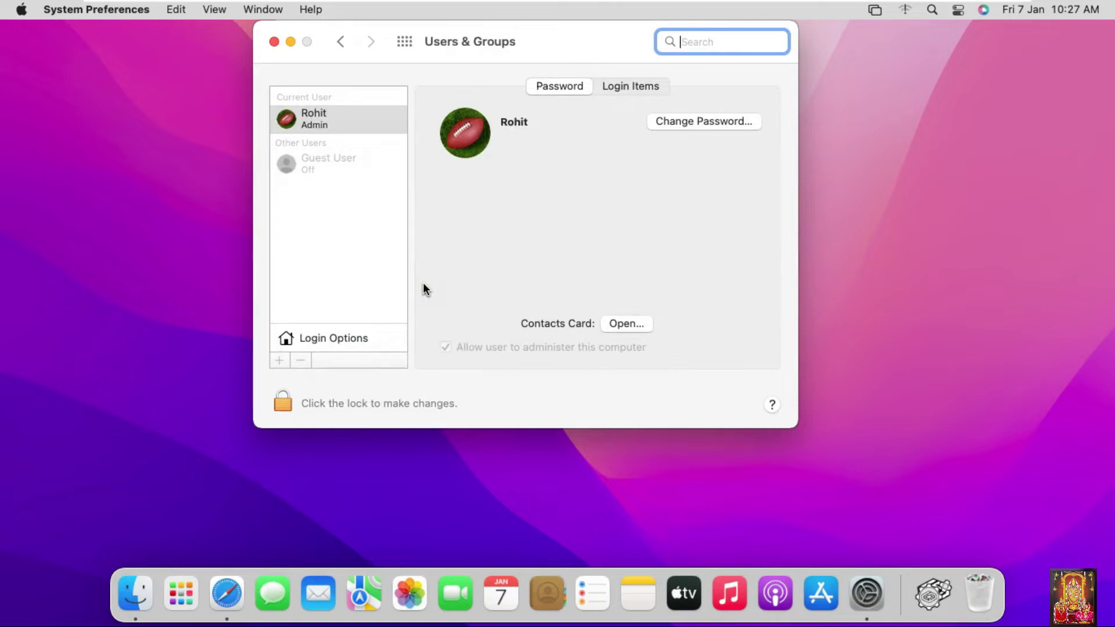
{"action": "left_click", "coordinate": [285, 403]}
{"action": "left_click", "coordinate": [448, 301]}
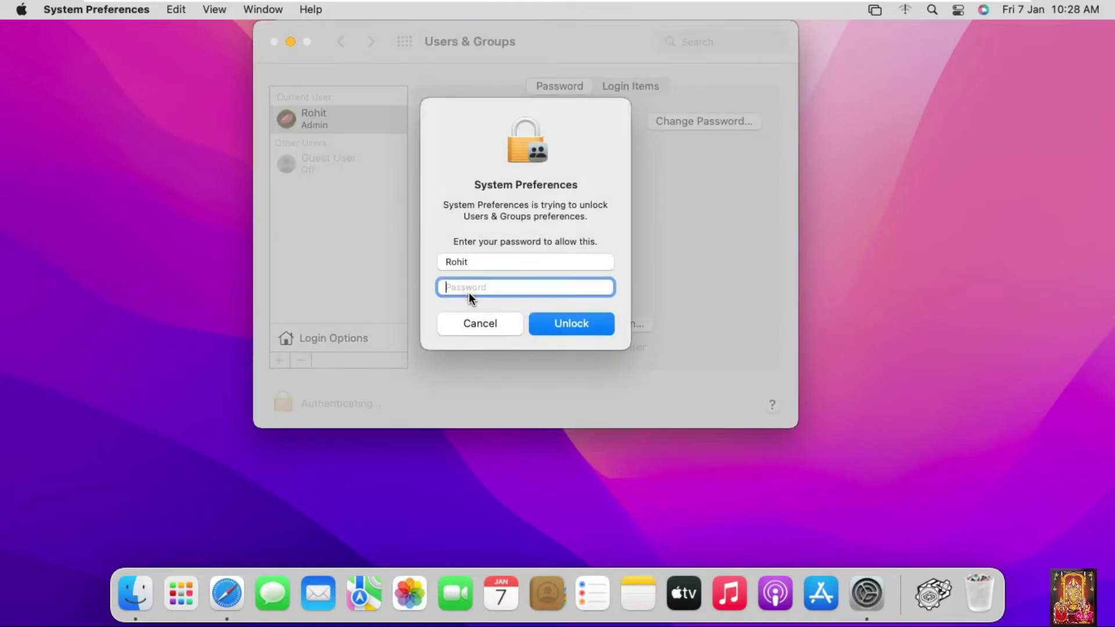
{"action": "type", "text": "•"}
{"action": "left_click", "coordinate": [559, 322]}
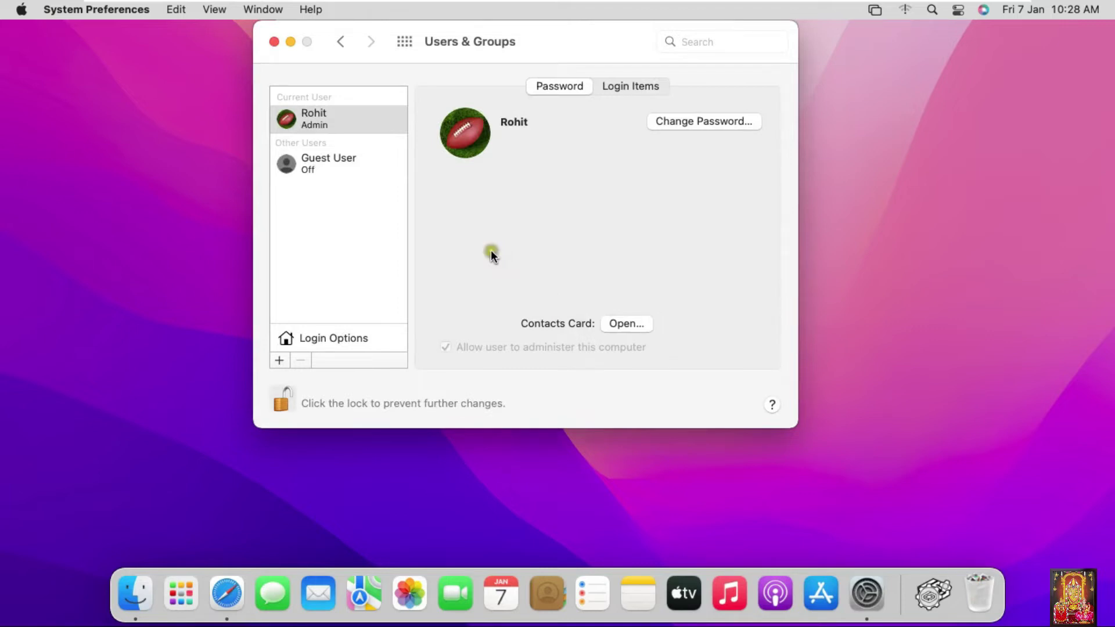
{"action": "left_click", "coordinate": [278, 360]}
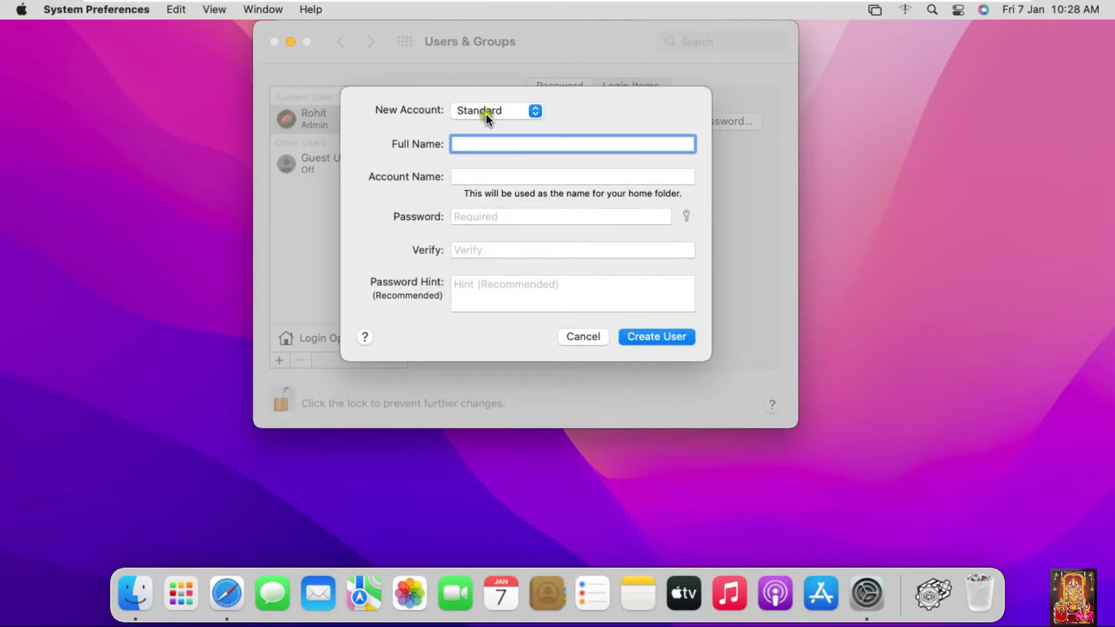
- Create a Standard user with the person's full name, a password and a password hint, then select it
{"action": "left_click", "coordinate": [485, 142]}
{"action": "type", "text": "Mahaveer"}
{"action": "left_click", "coordinate": [491, 177]}
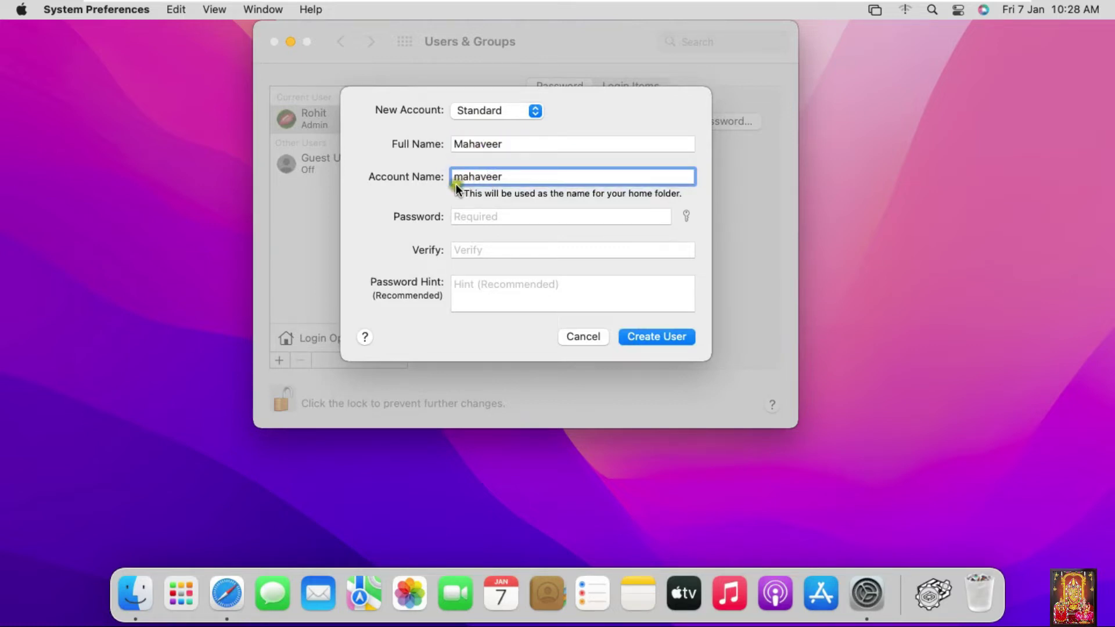
{"action": "left_click", "coordinate": [490, 216]}
{"action": "type", "text": "•••••••"}
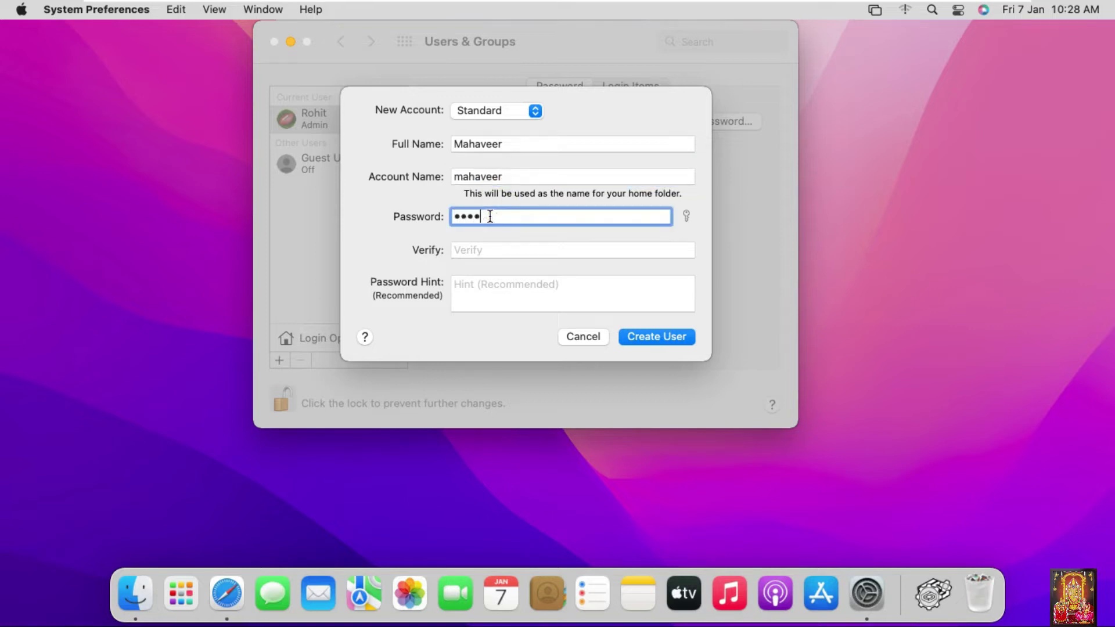
{"action": "left_click", "coordinate": [476, 249]}
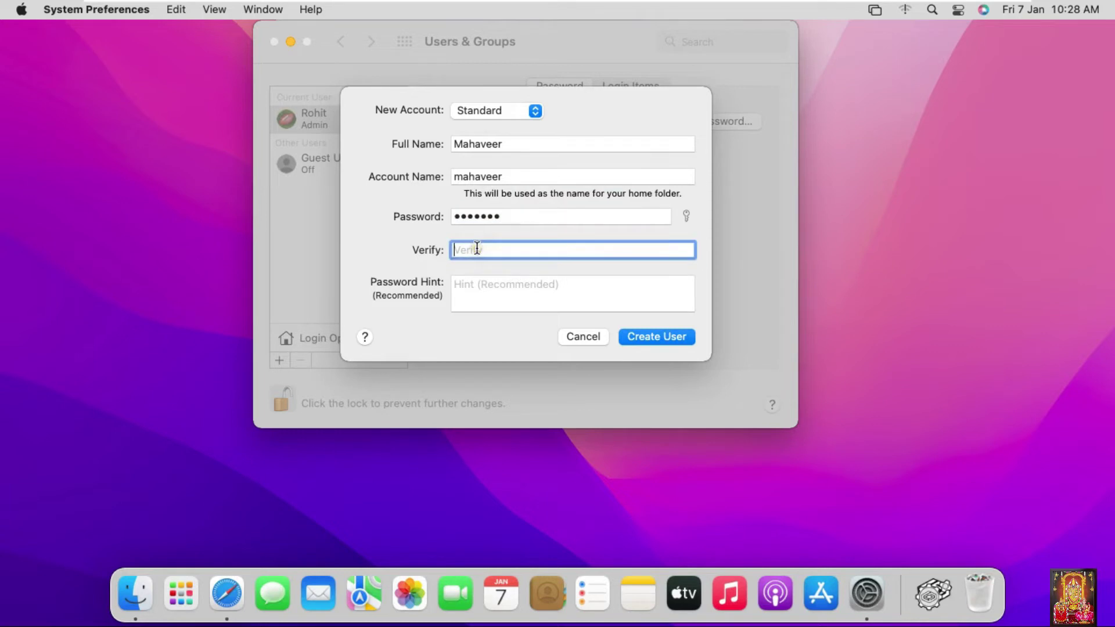
{"action": "type", "text": "•••••••"}
{"action": "left_click", "coordinate": [490, 275]}
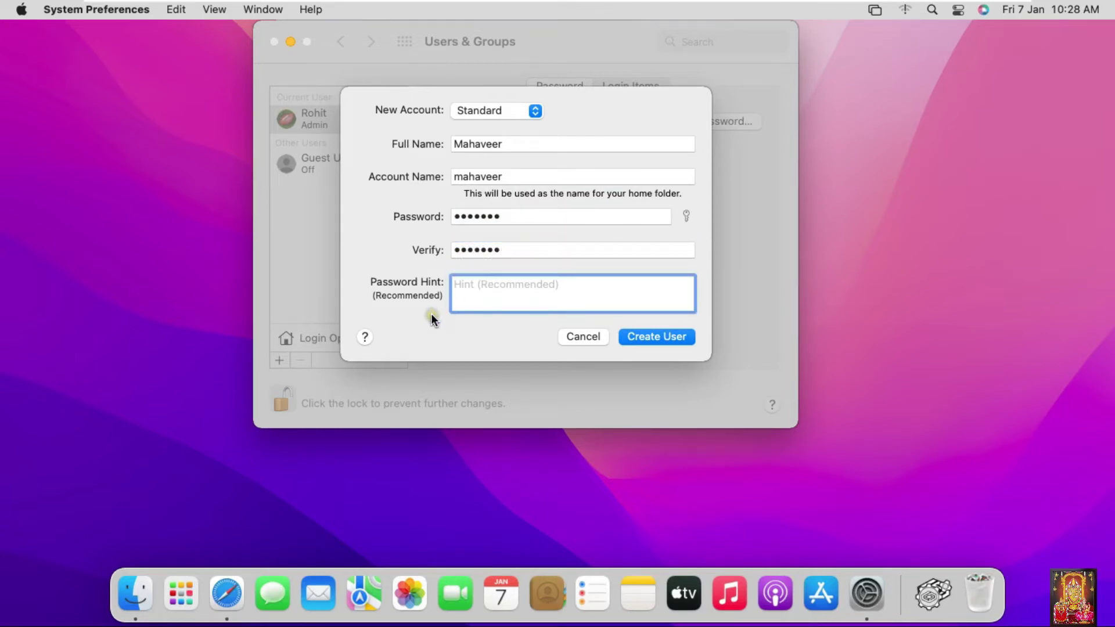
{"action": "type", "text": "12three"}
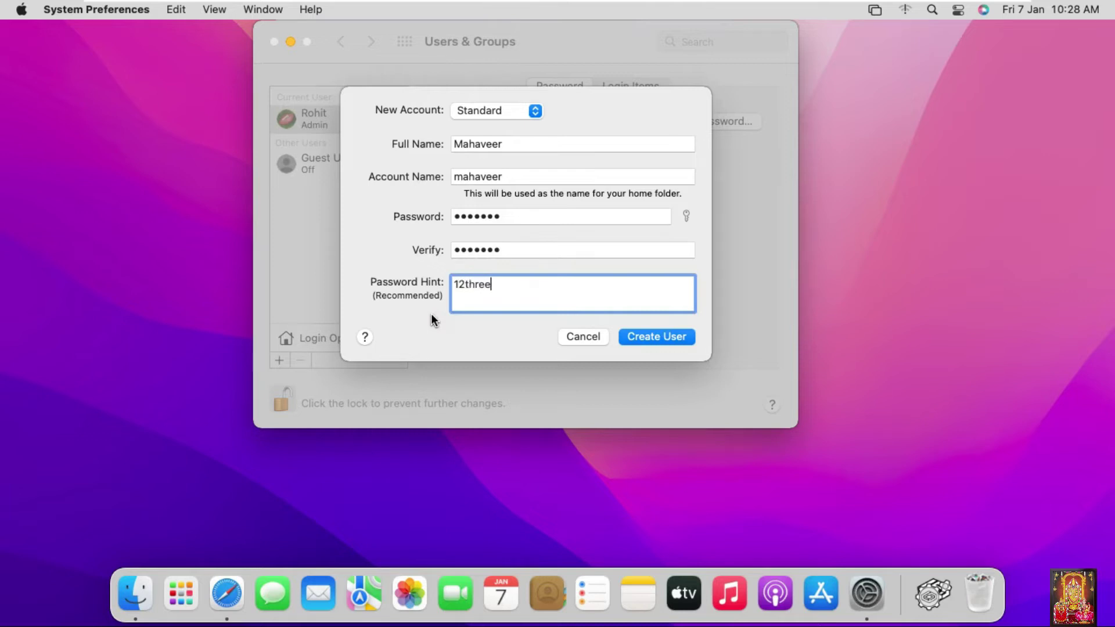
{"action": "left_click", "coordinate": [654, 337]}
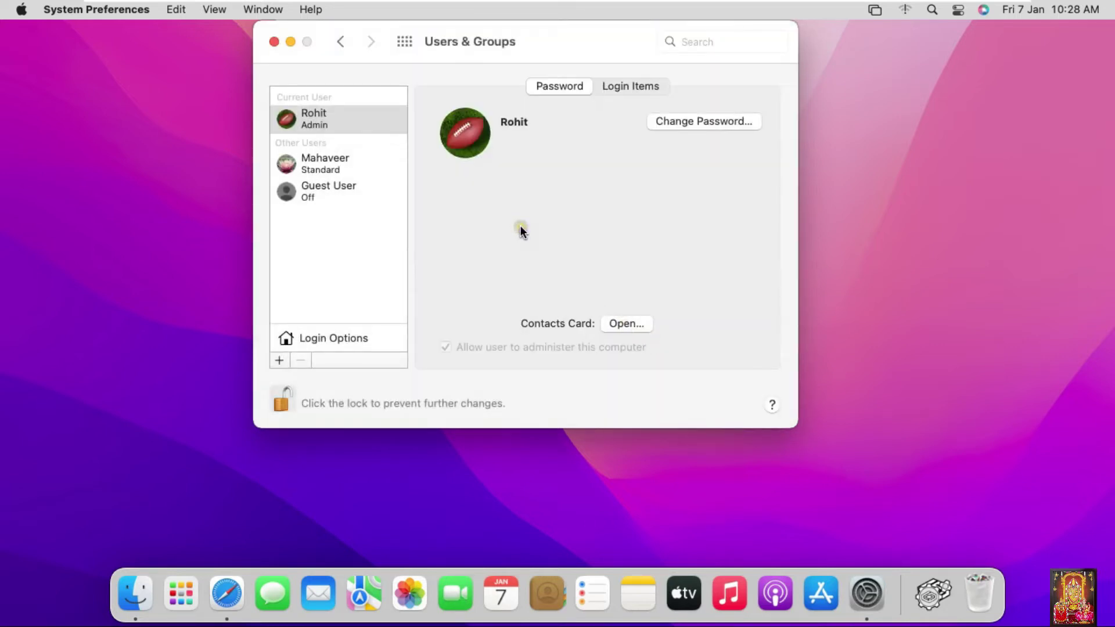
{"action": "left_click", "coordinate": [321, 168]}
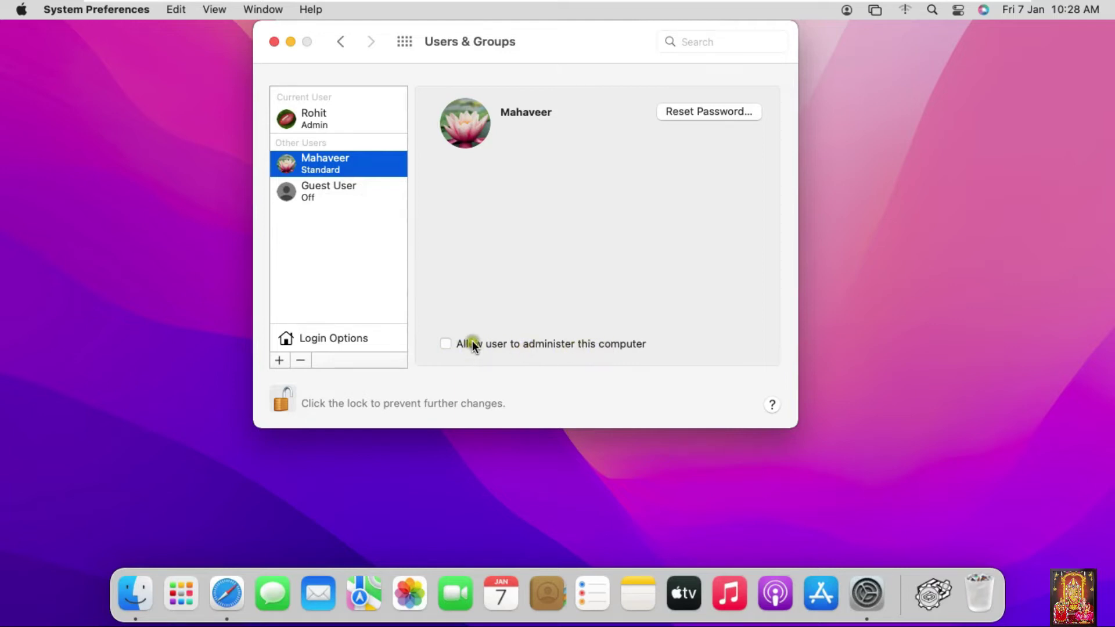
{"action": "left_click", "coordinate": [278, 360]}
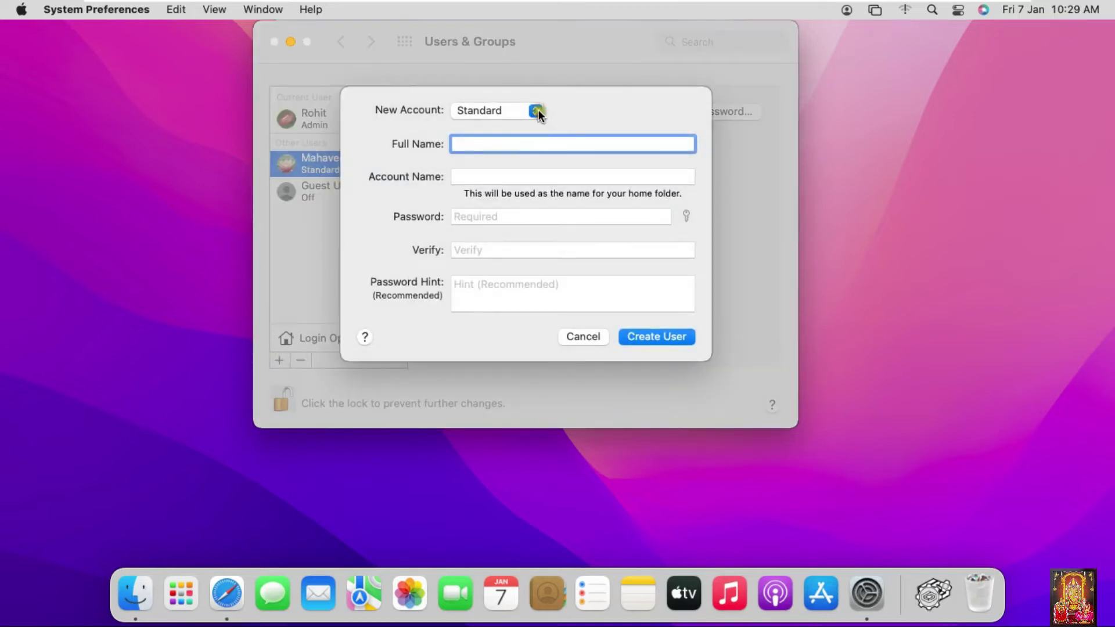
- Create an Administrator account with the person's full name, a password and a password hint
{"action": "left_click", "coordinate": [537, 110]}
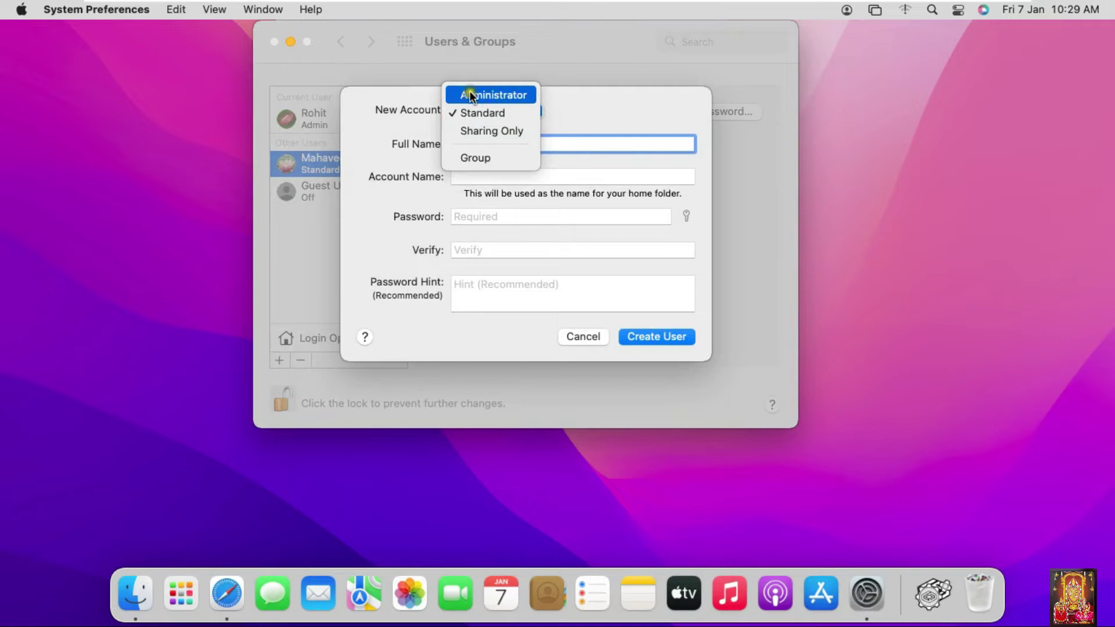
{"action": "left_click", "coordinate": [528, 96]}
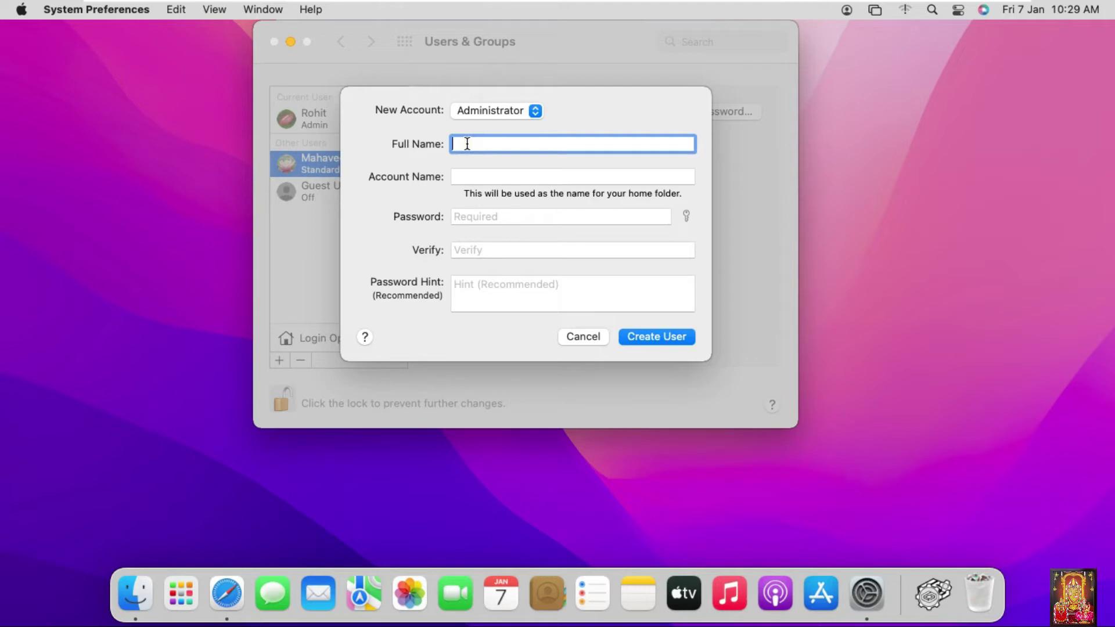
{"action": "type", "text": "Ajay"}
{"action": "left_click", "coordinate": [461, 177]}
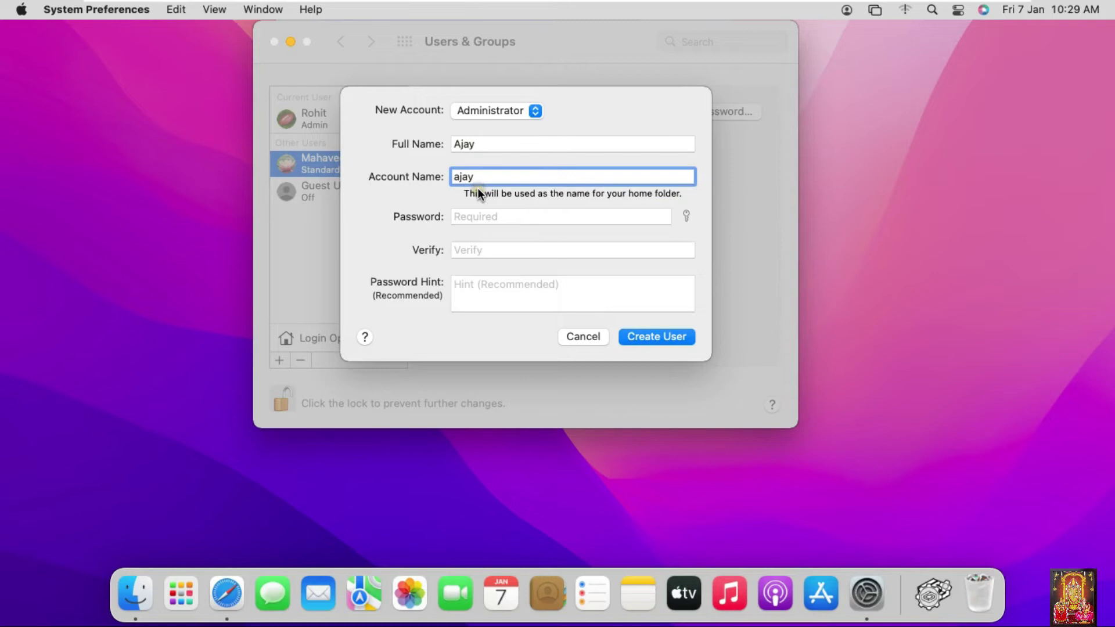
{"action": "left_click", "coordinate": [484, 218]}
{"action": "type", "text": "•••••••"}
{"action": "left_click", "coordinate": [487, 250]}
{"action": "type", "text": "•••••••"}
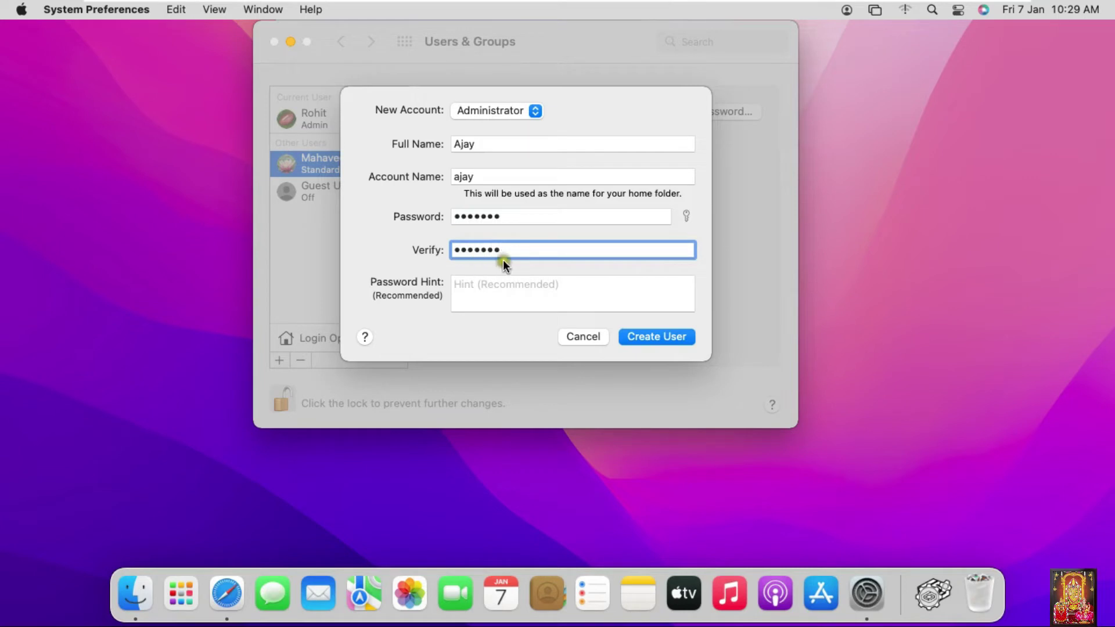
{"action": "left_click", "coordinate": [539, 298]}
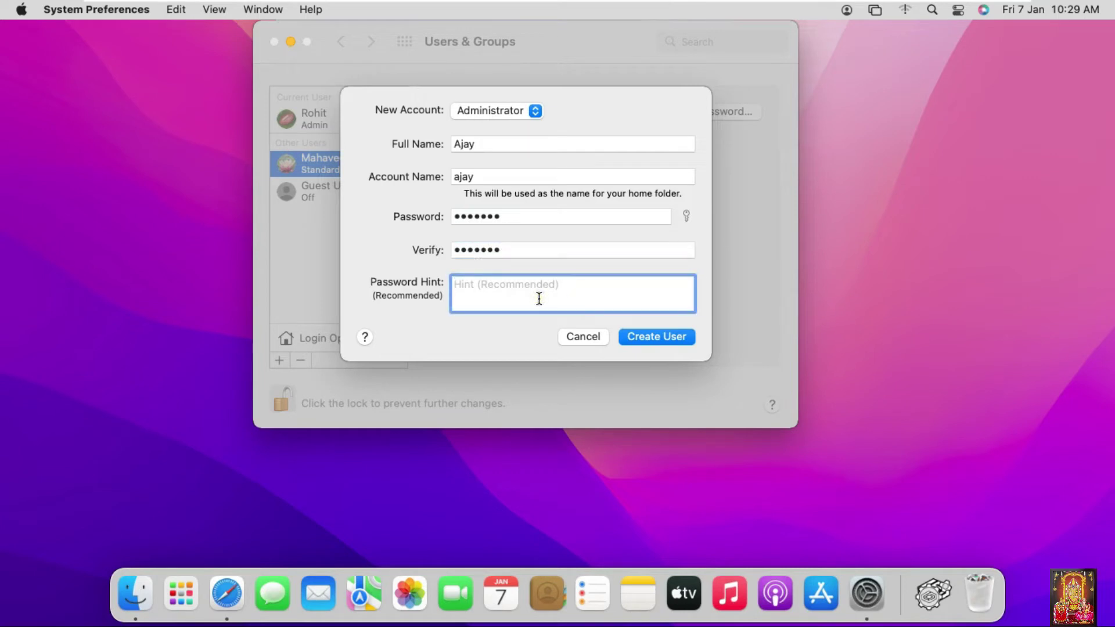
{"action": "type", "text": "12three"}
{"action": "left_click", "coordinate": [668, 339]}
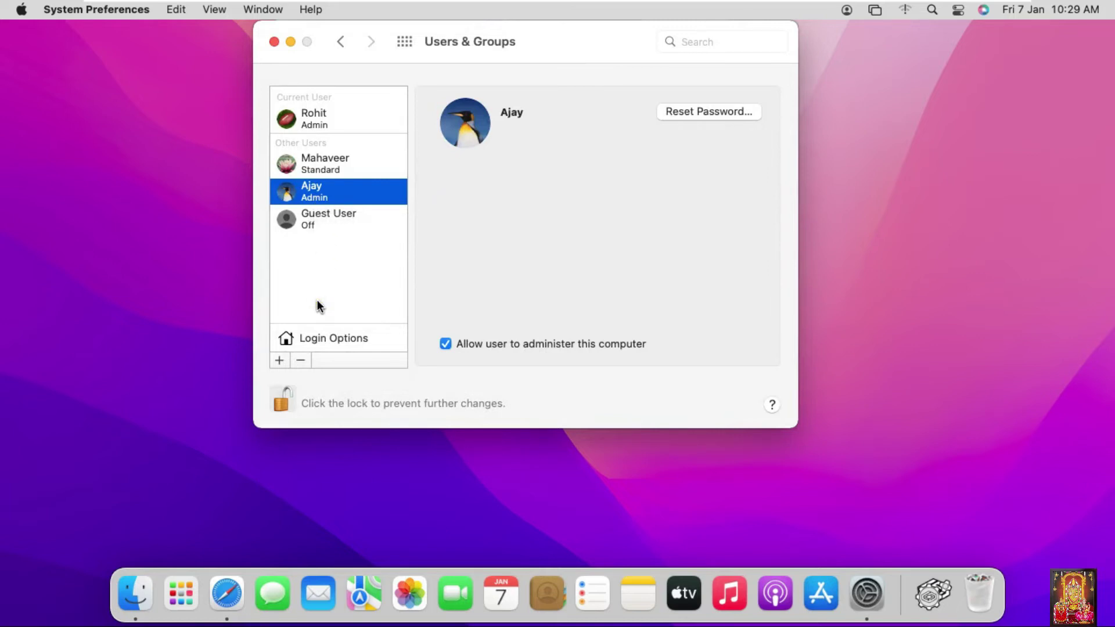
- Lock Users & Groups, close System Preferences, and log out without reopening windows
{"action": "left_click", "coordinate": [279, 400]}
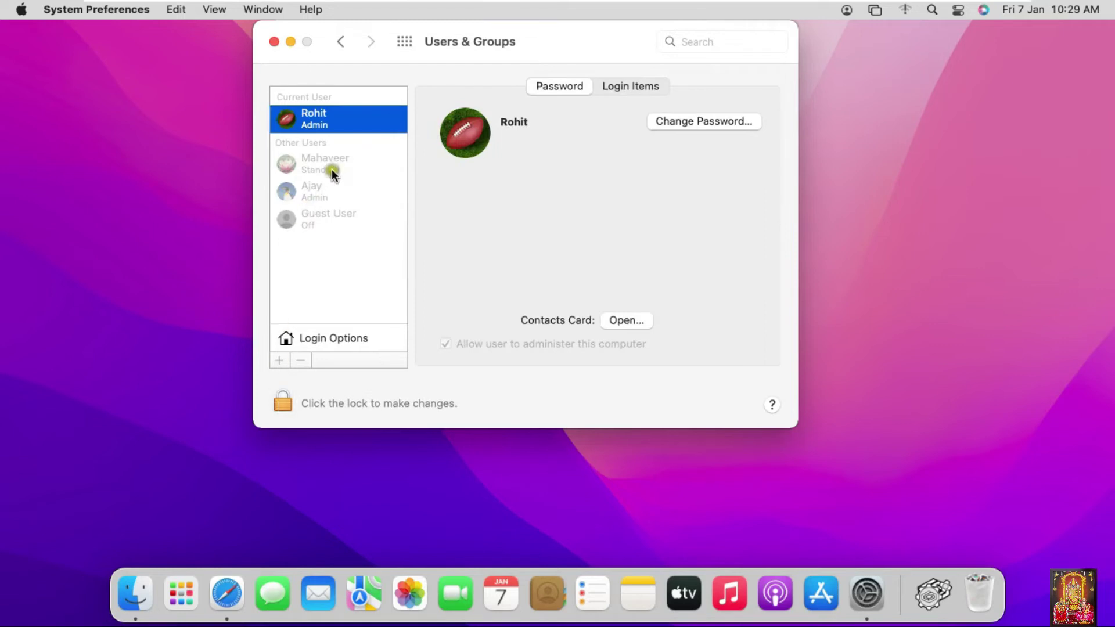
{"action": "left_click", "coordinate": [273, 42]}
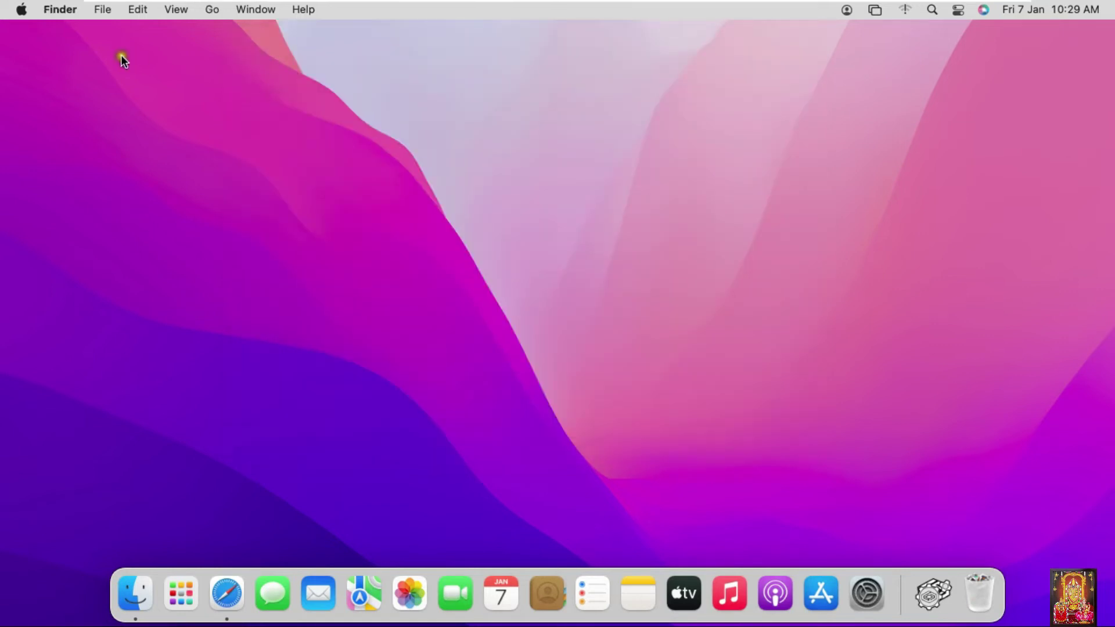
{"action": "left_click", "coordinate": [22, 13]}
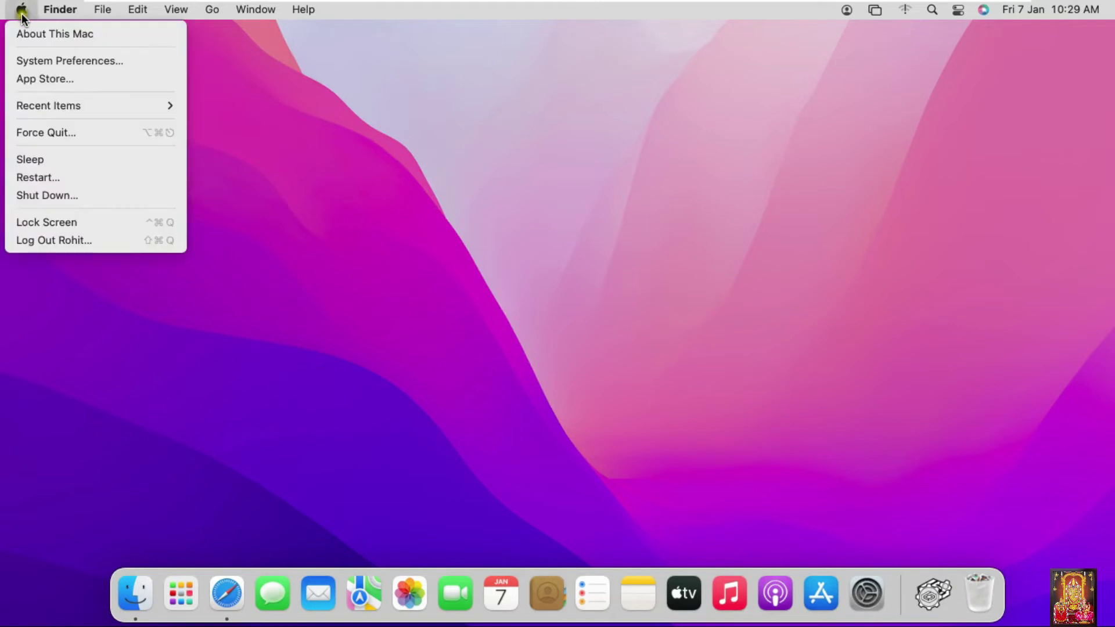
{"action": "left_click", "coordinate": [74, 241]}
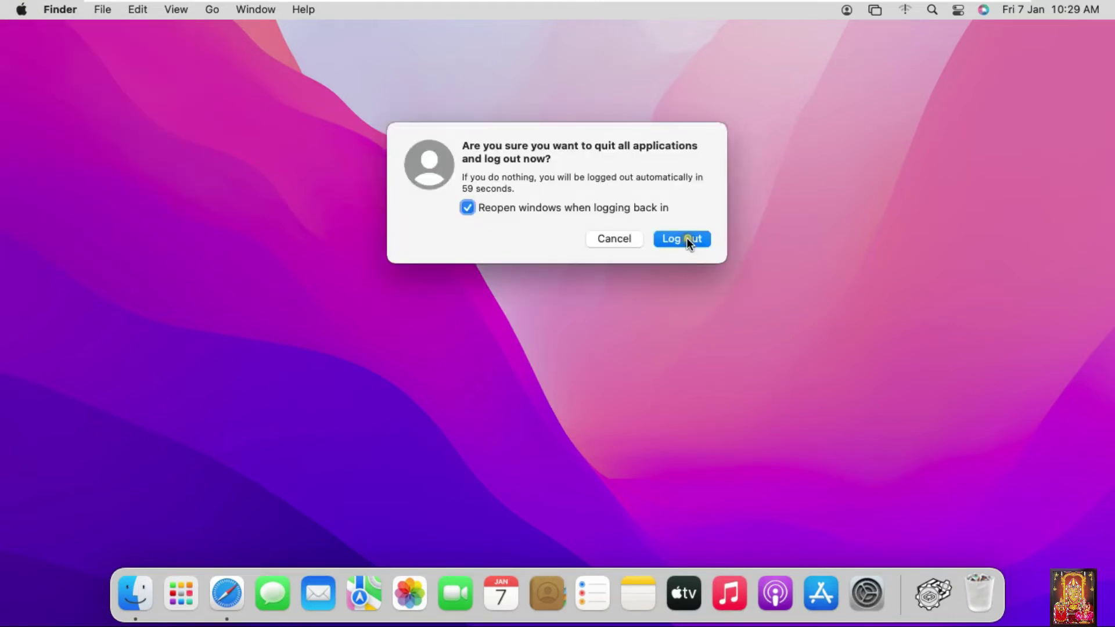
{"action": "left_click", "coordinate": [505, 208]}
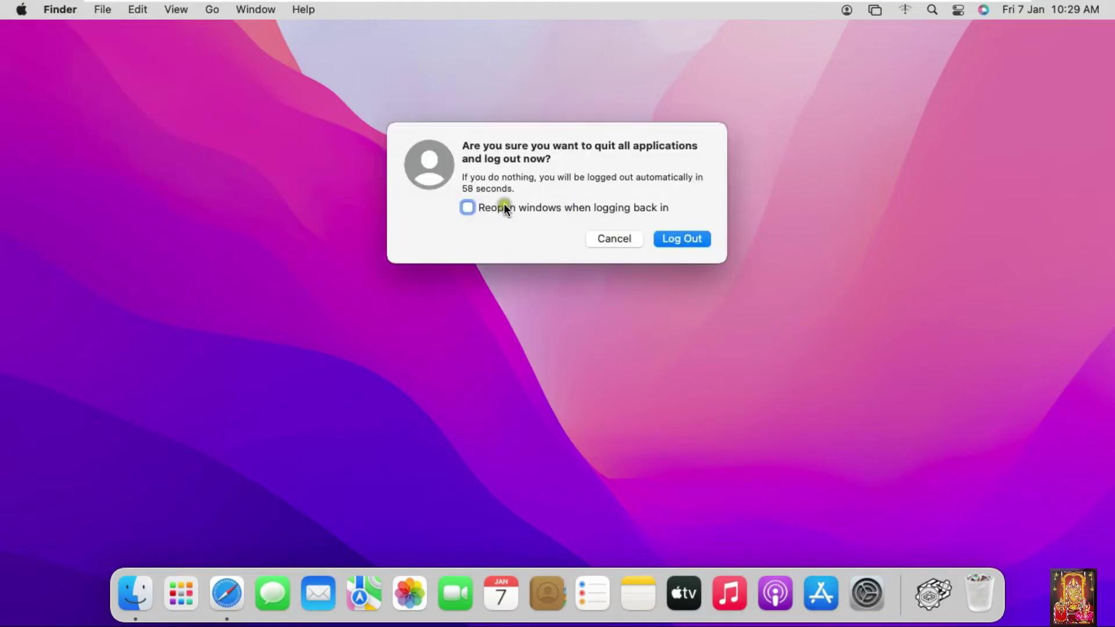
{"action": "left_click", "coordinate": [695, 239]}
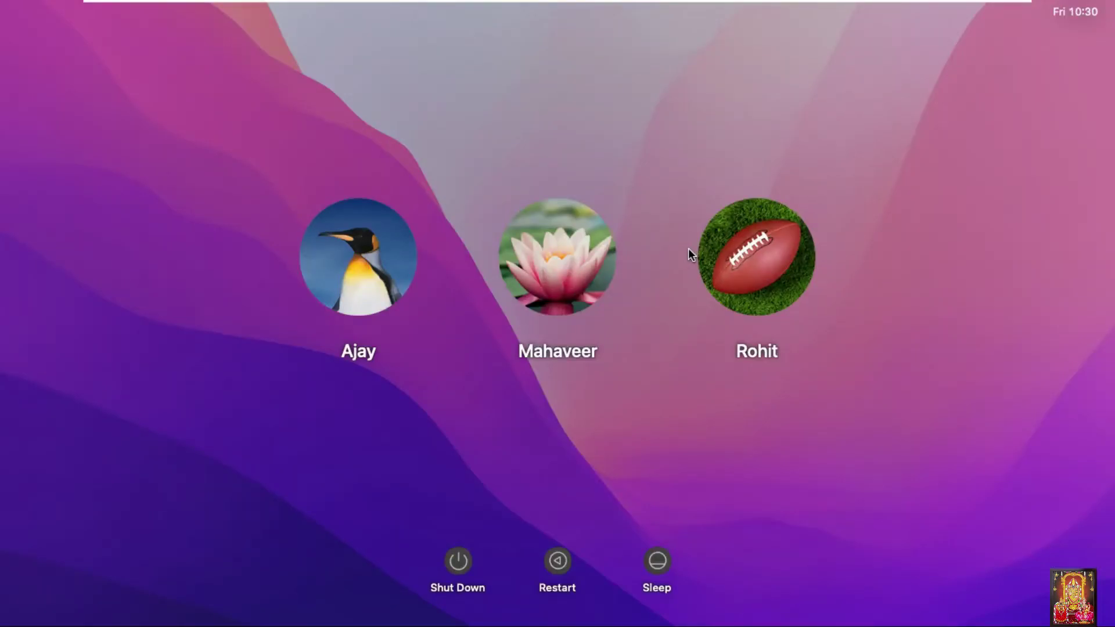
- Log in as the new Standard user and skip the Accessibility setup page
{"action": "left_click", "coordinate": [597, 353]}
{"action": "left_click", "coordinate": [549, 318]}
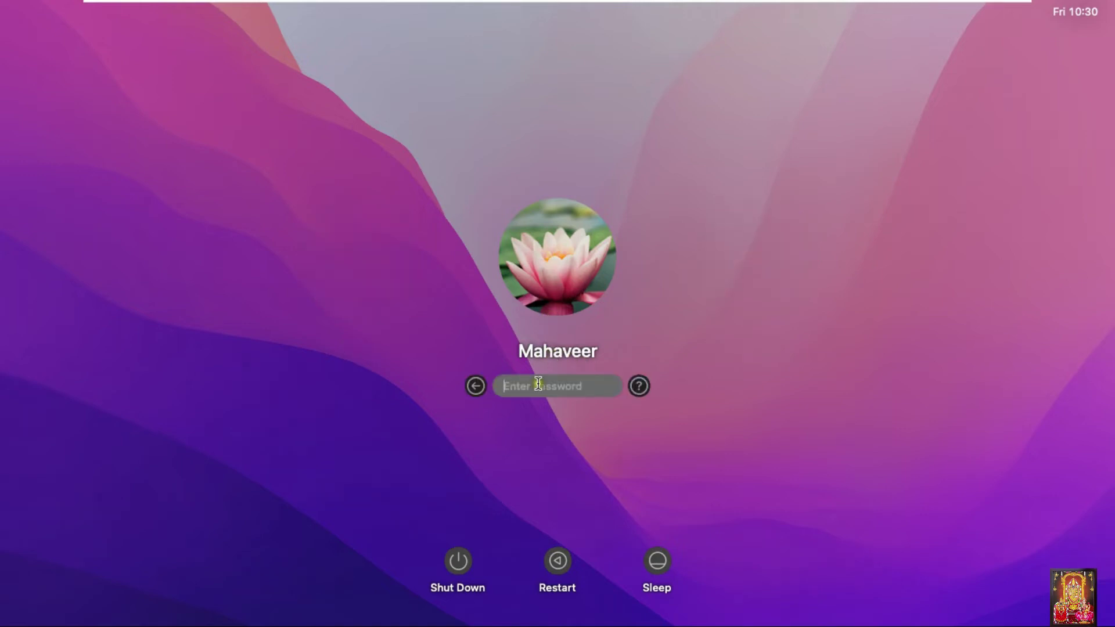
{"action": "type", "text": "********"}
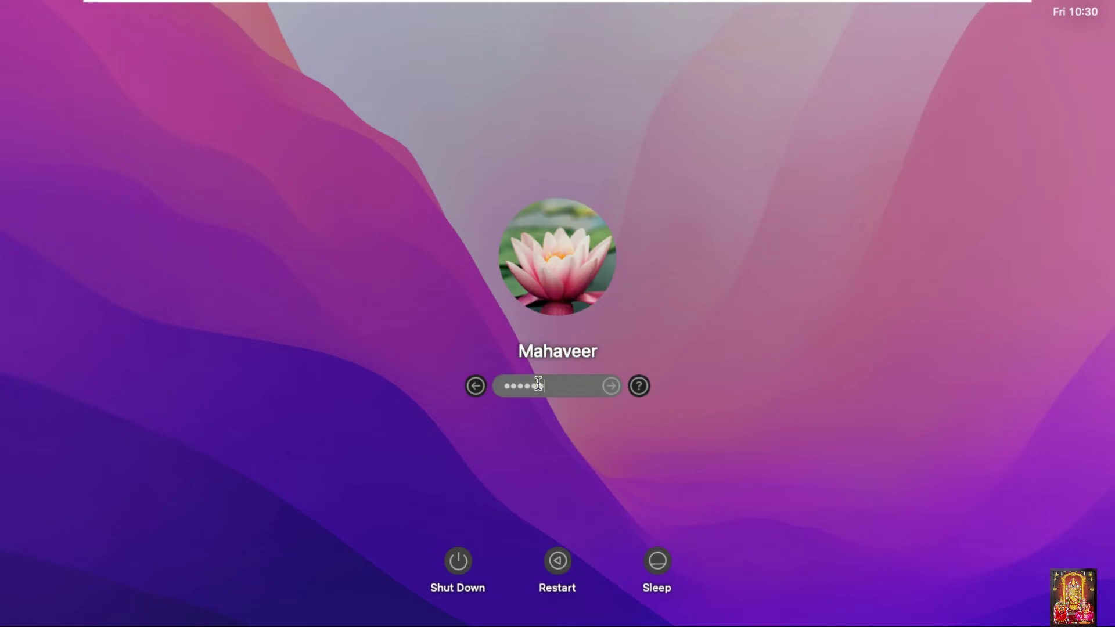
{"action": "key", "text": "Return"}
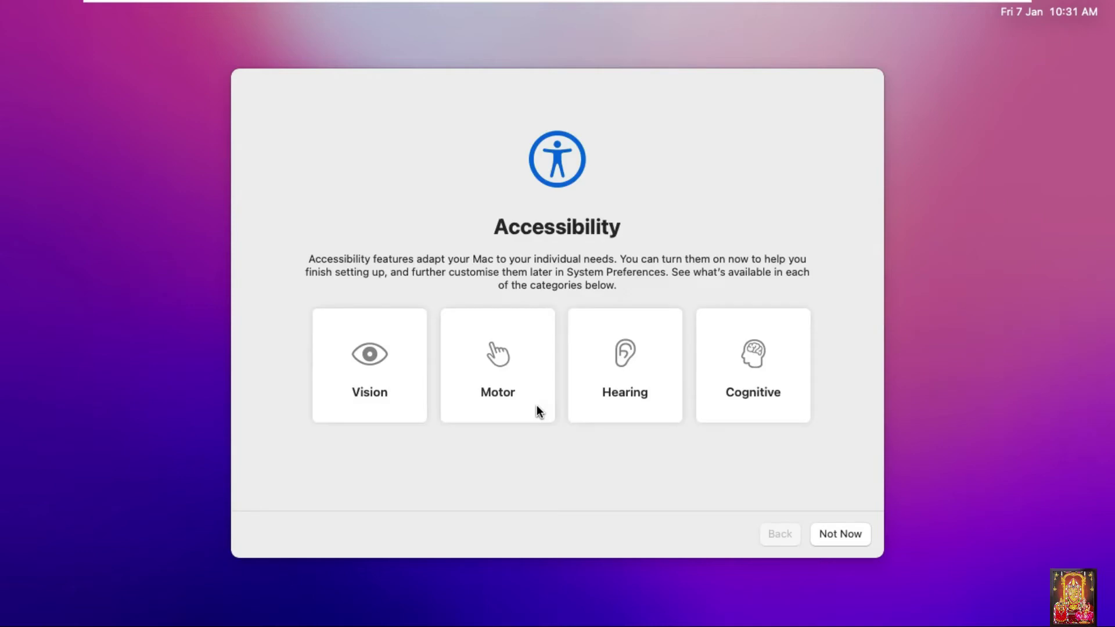
{"action": "left_click", "coordinate": [537, 405]}
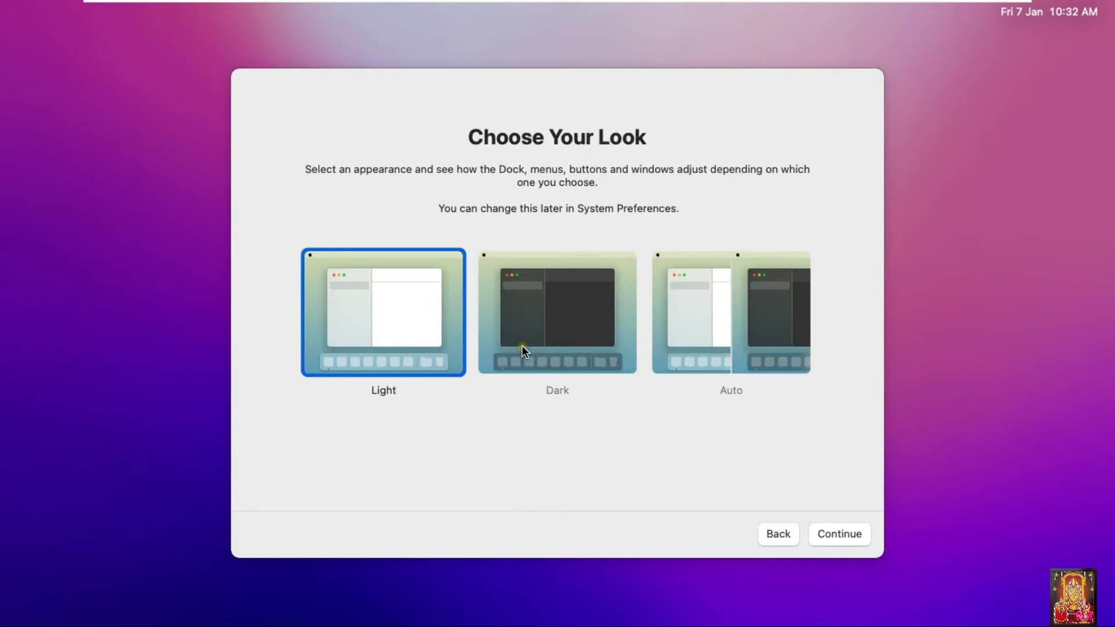
- Choose the Dark appearance and finish the Standard user's setup
{"action": "left_click", "coordinate": [546, 325]}
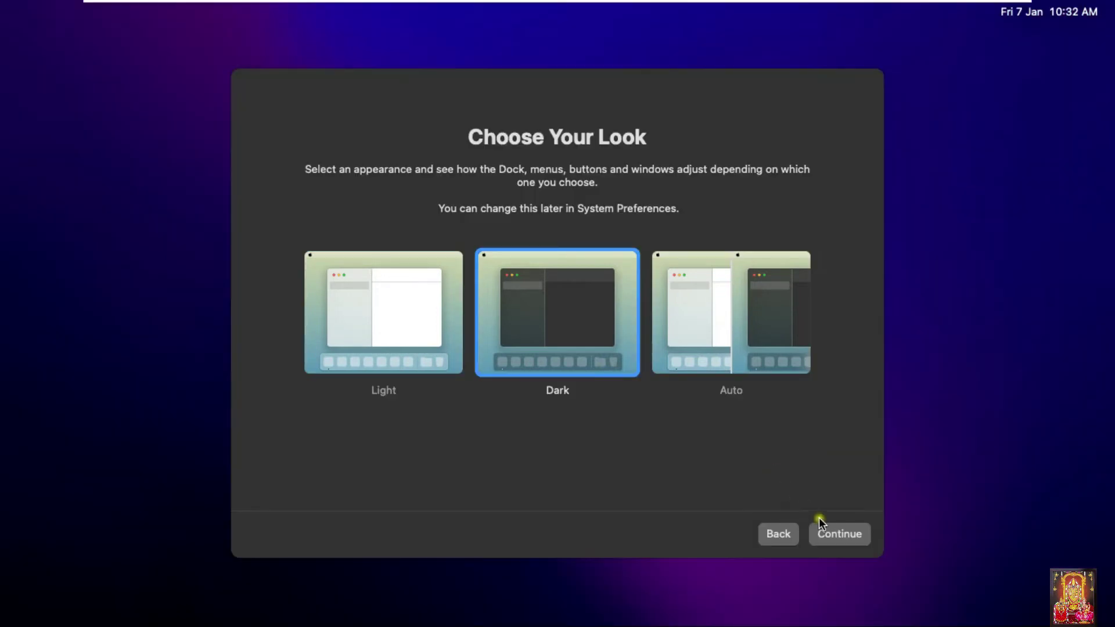
{"action": "left_click", "coordinate": [840, 538]}
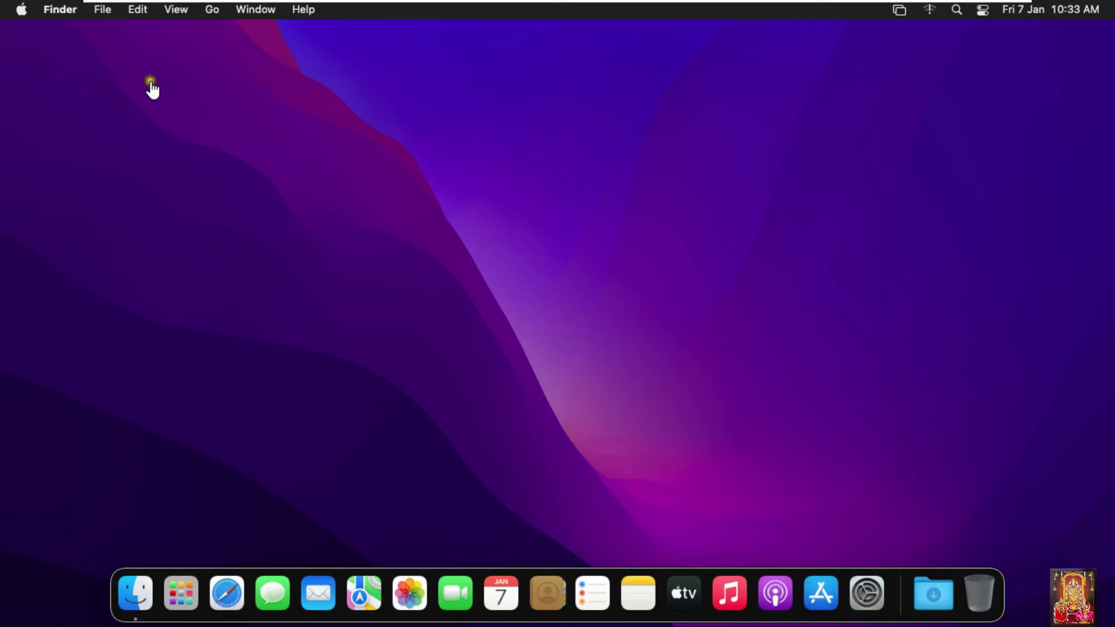
- Log the Standard user out from the Apple menu
{"action": "left_click", "coordinate": [22, 13]}
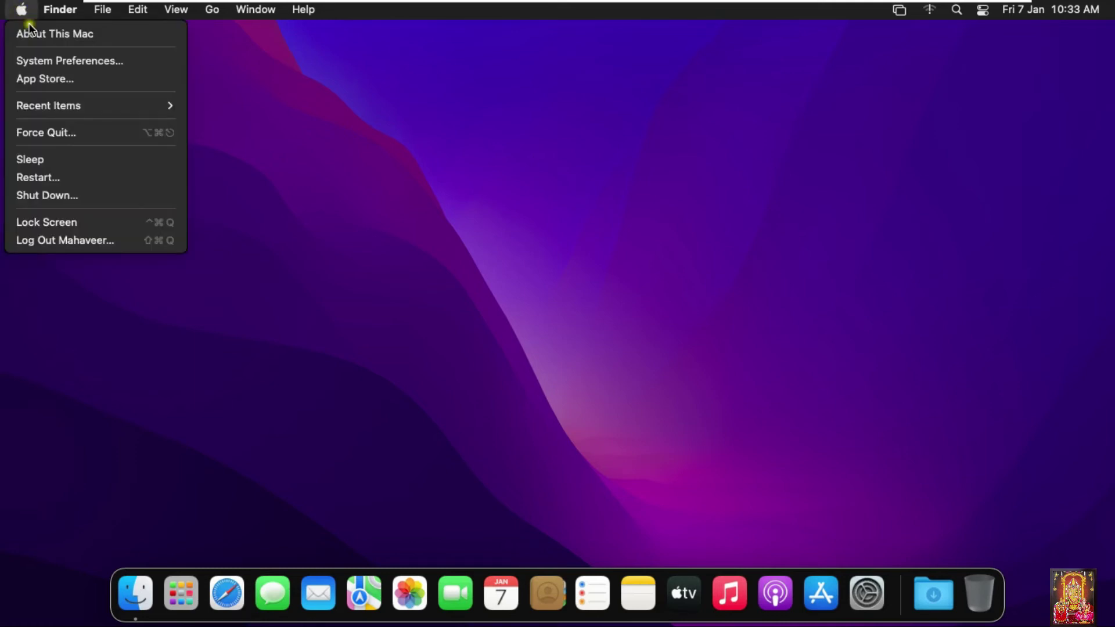
{"action": "left_click", "coordinate": [49, 239]}
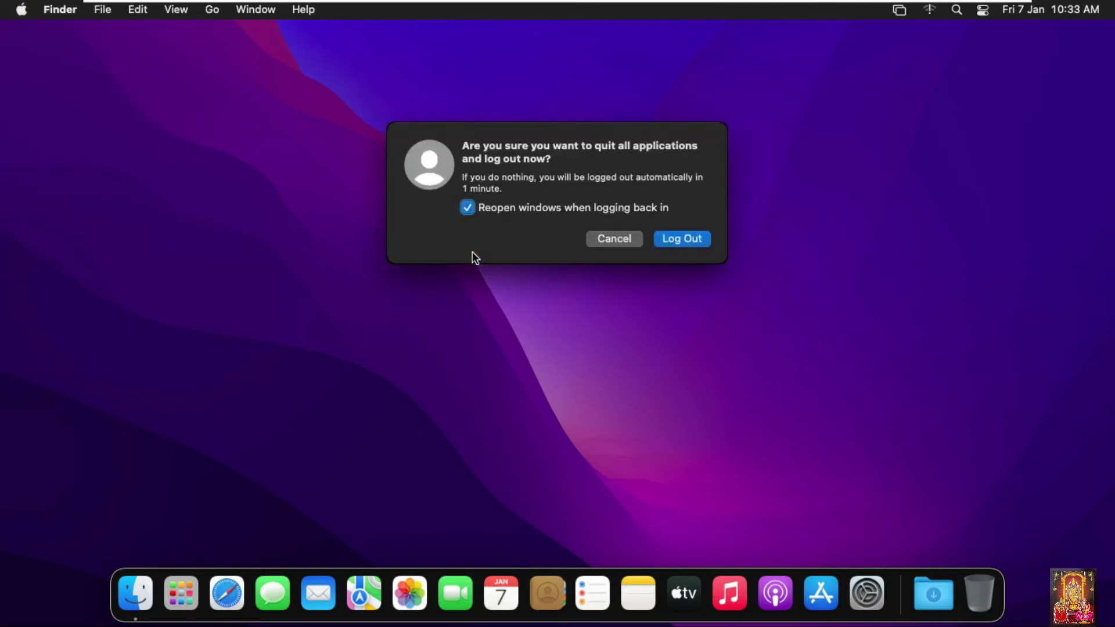
{"action": "left_click", "coordinate": [681, 238]}
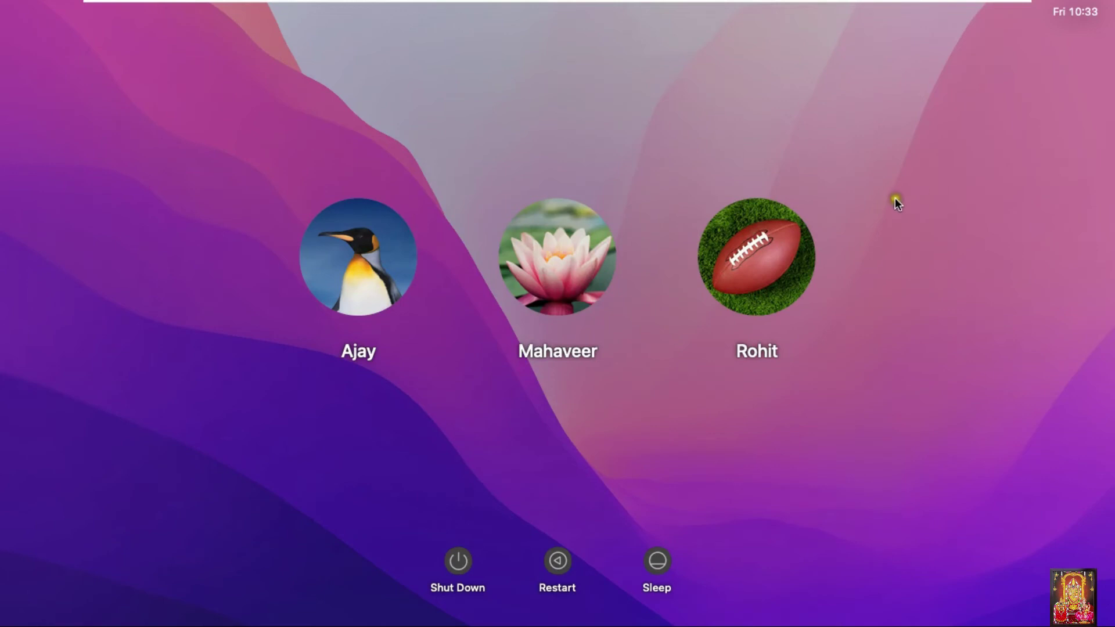
- Sign in as the new Administrator user with its password
{"action": "key", "text": "Return"}
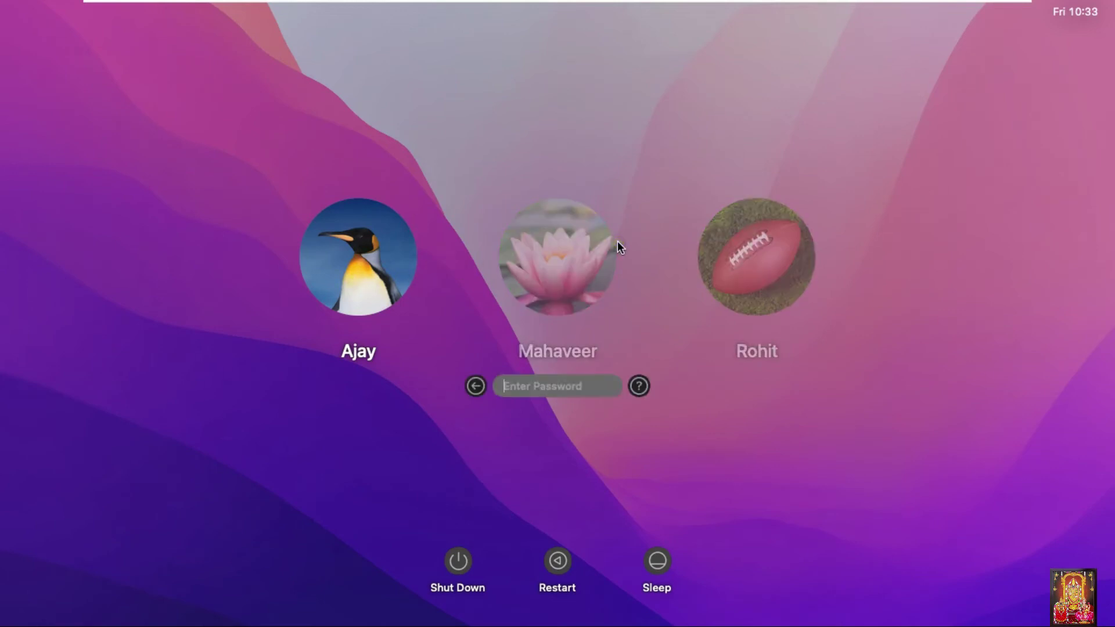
{"action": "type", "text": "••••••••"}
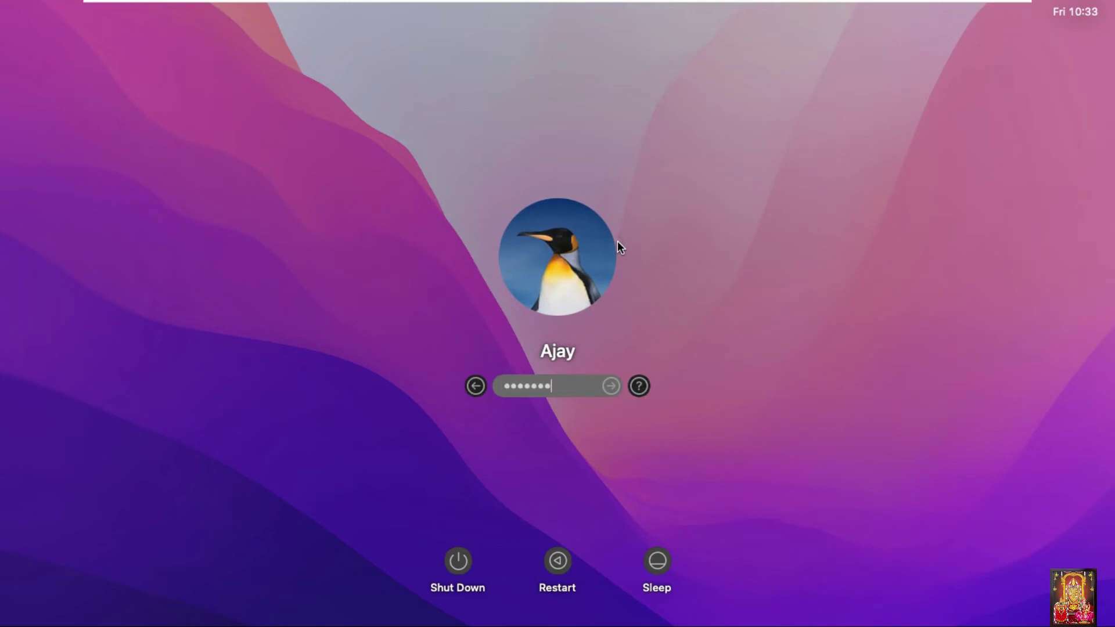
{"action": "key", "text": "Return"}
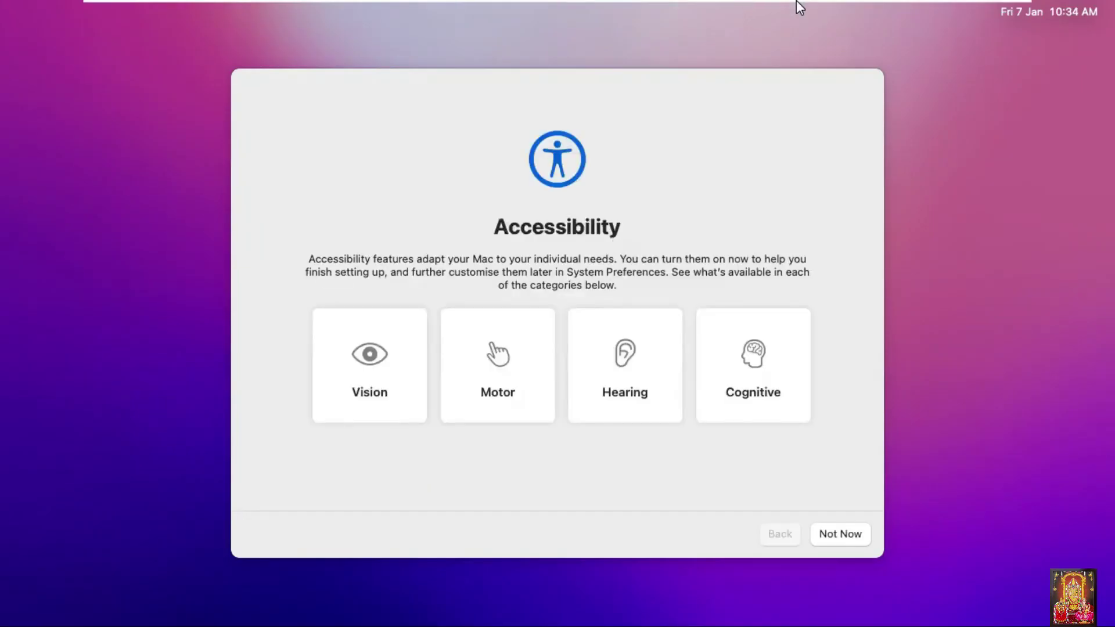
- Skip Accessibility, acknowledge Data & Privacy, and skip Apple ID sign-in
{"action": "left_click", "coordinate": [835, 534]}
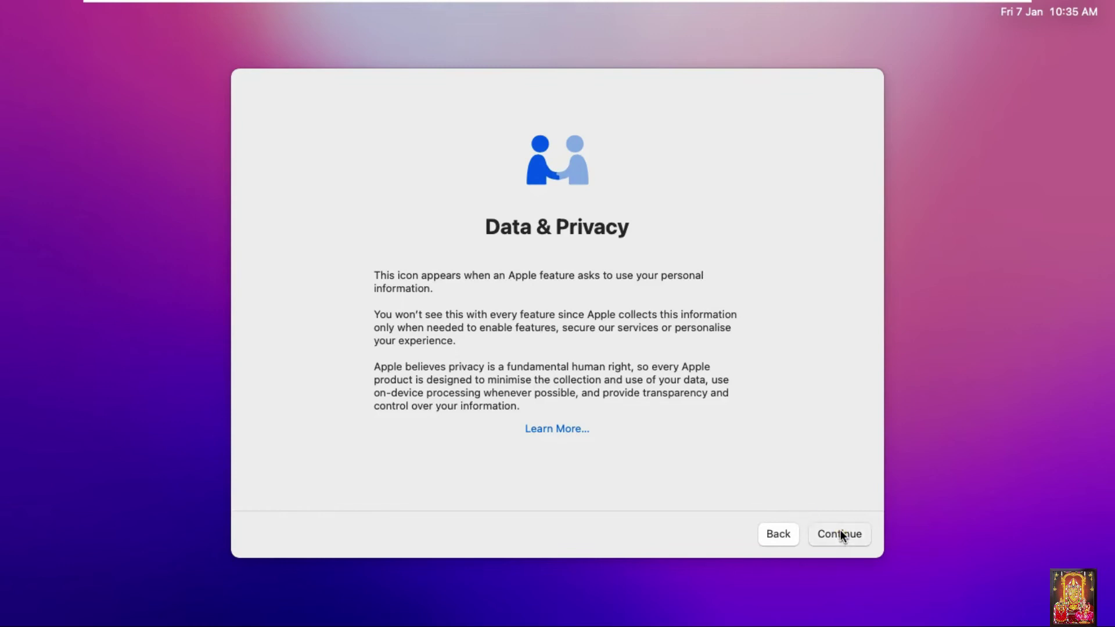
{"action": "left_click", "coordinate": [841, 533]}
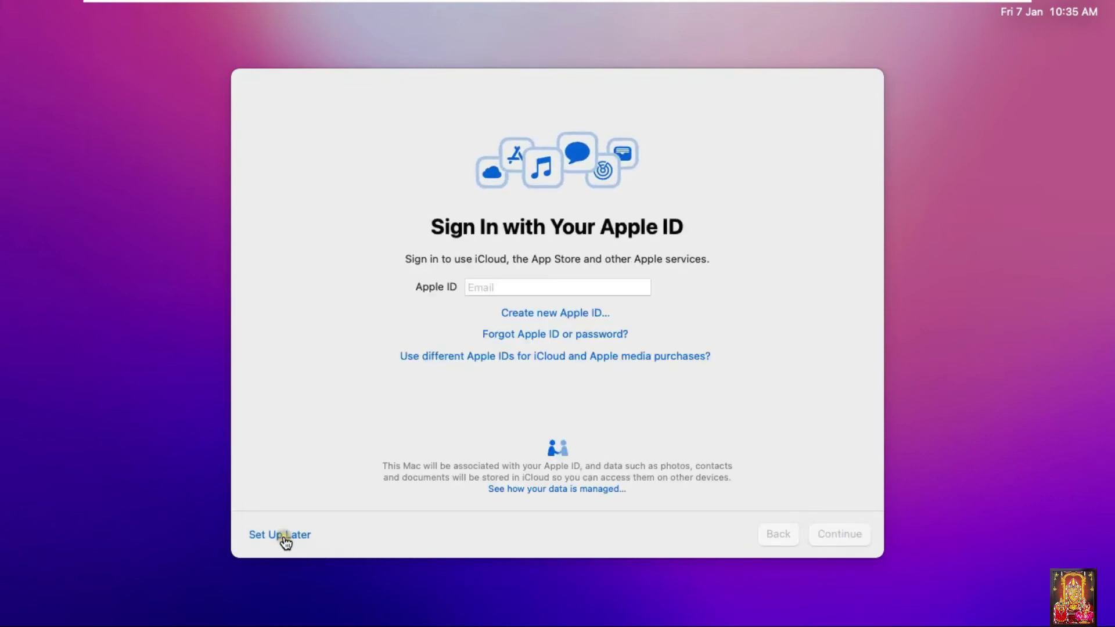
{"action": "left_click", "coordinate": [306, 538]}
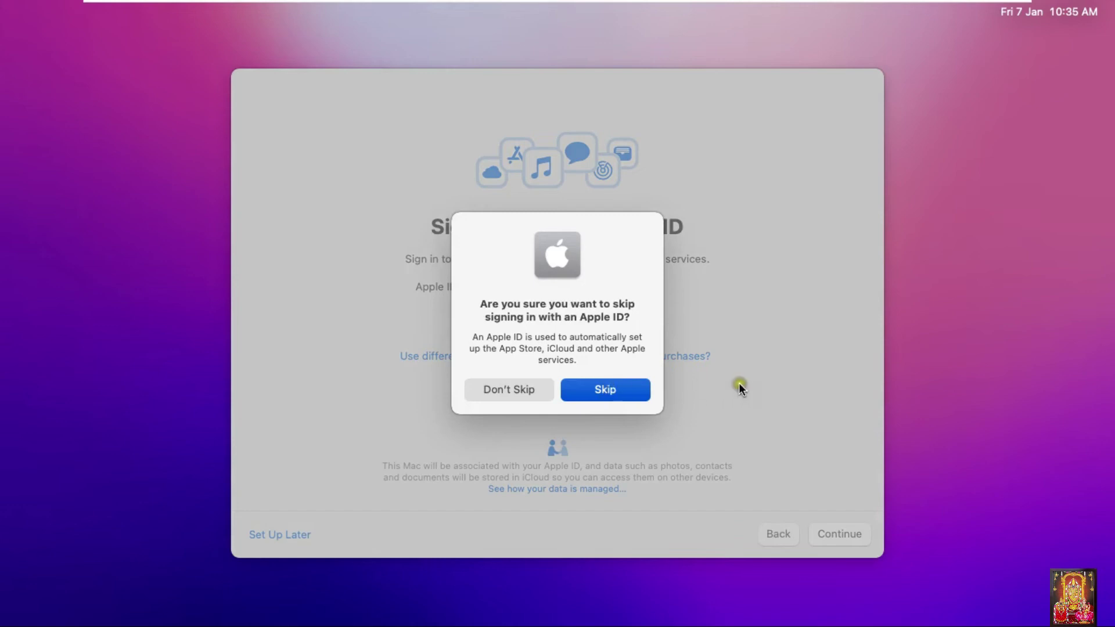
{"action": "key", "text": "Return"}
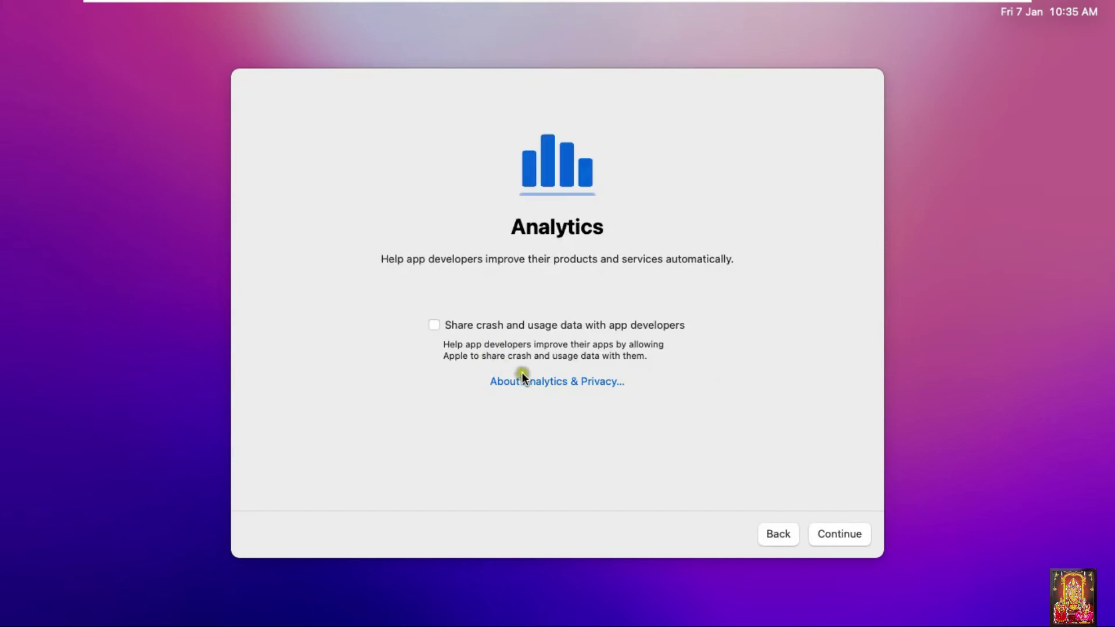
- Decline sharing analytics, keep the Light appearance, and finish setup
{"action": "left_click", "coordinate": [820, 518]}
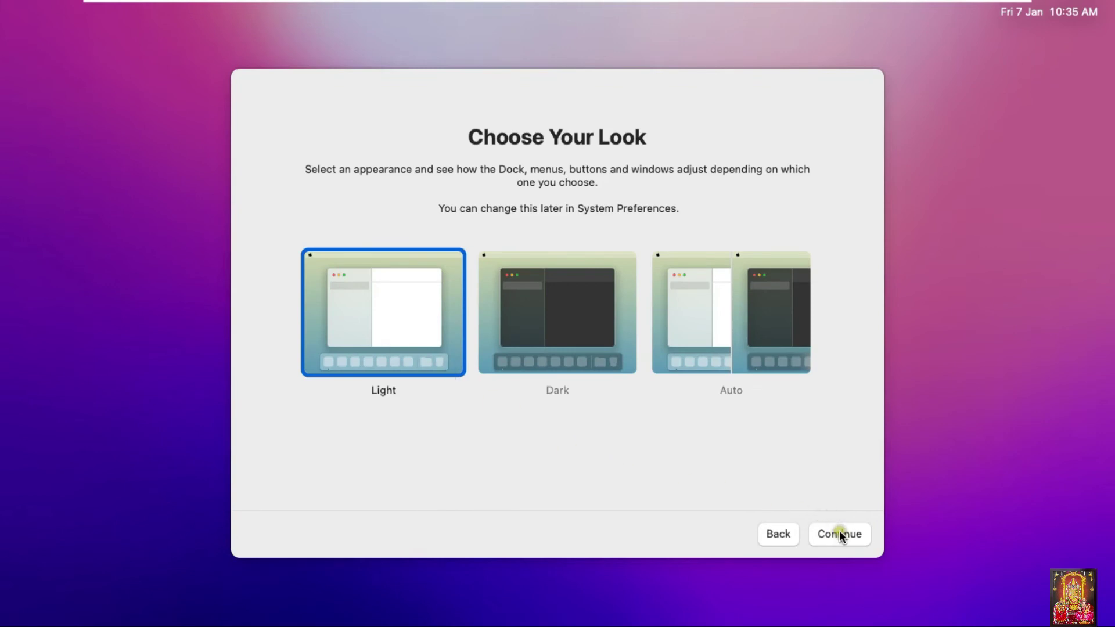
{"action": "key", "text": "Return"}
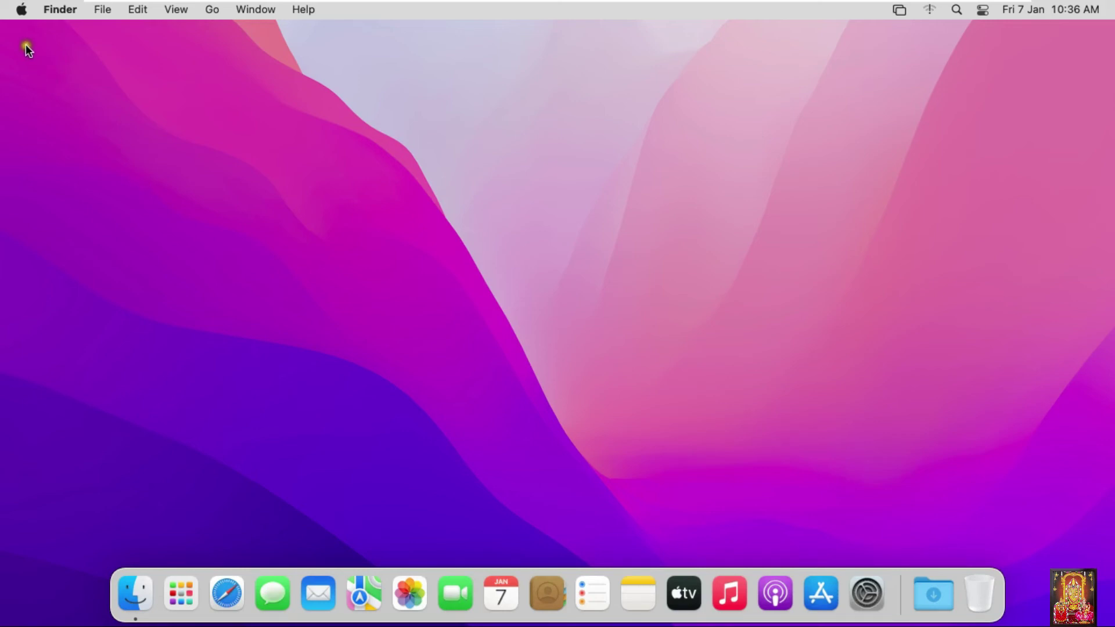
- Log out of the new Admin account with Reopen windows turned off
{"action": "left_click", "coordinate": [22, 12]}
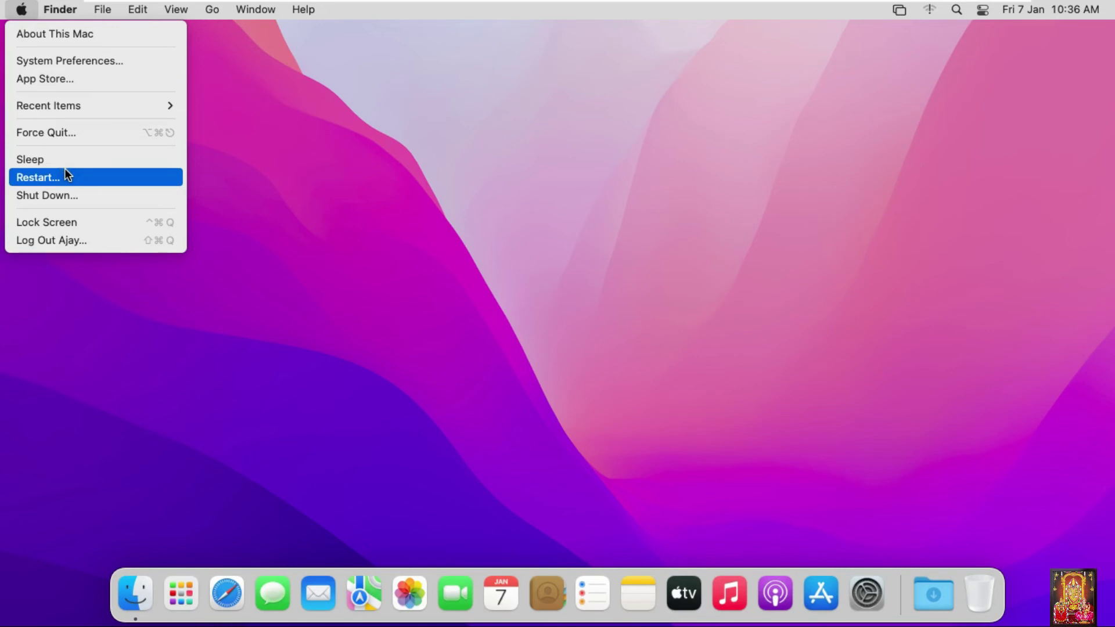
{"action": "left_click", "coordinate": [64, 242]}
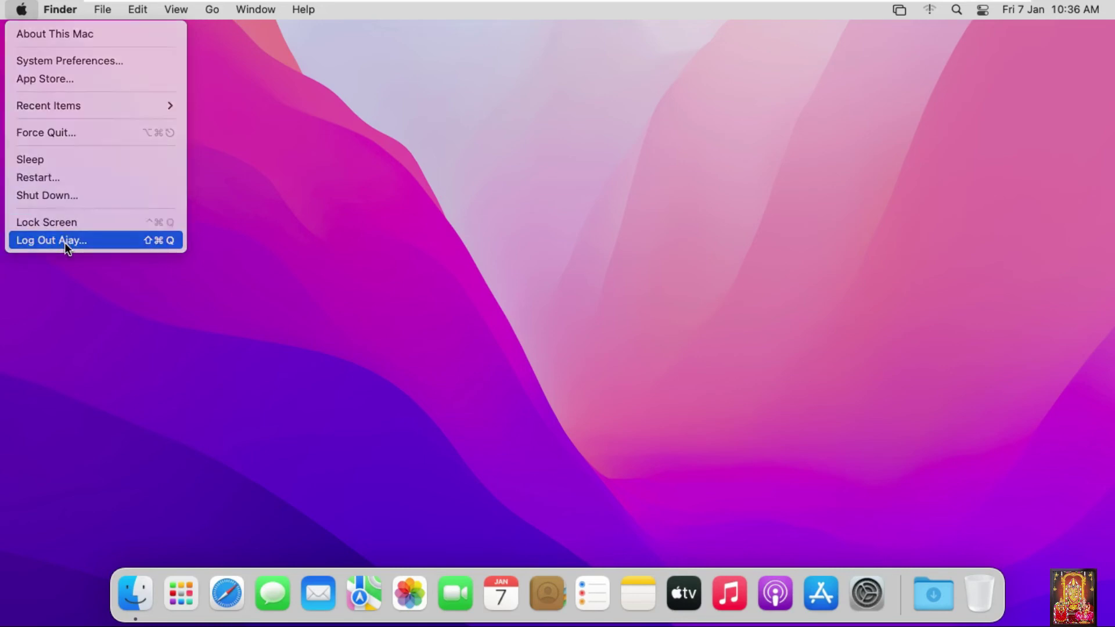
{"action": "left_click", "coordinate": [562, 207]}
{"action": "left_click", "coordinate": [680, 244]}
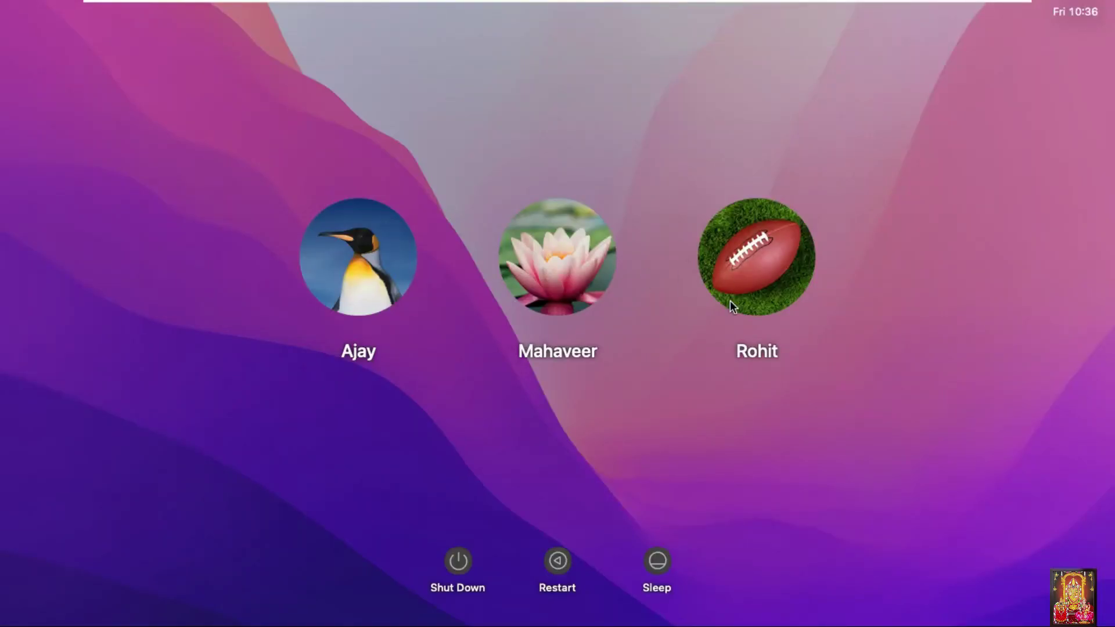
- Sign back in to the original admin account with its password
{"action": "left_click", "coordinate": [762, 302]}
{"action": "type", "text": "•••••••"}
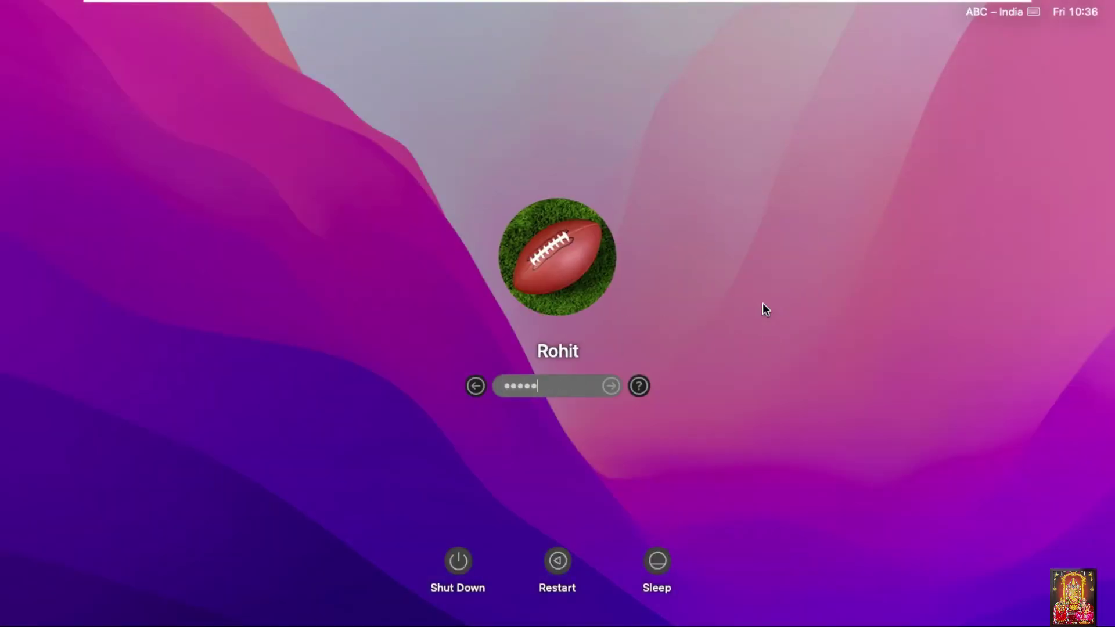
{"action": "key", "text": "Return"}
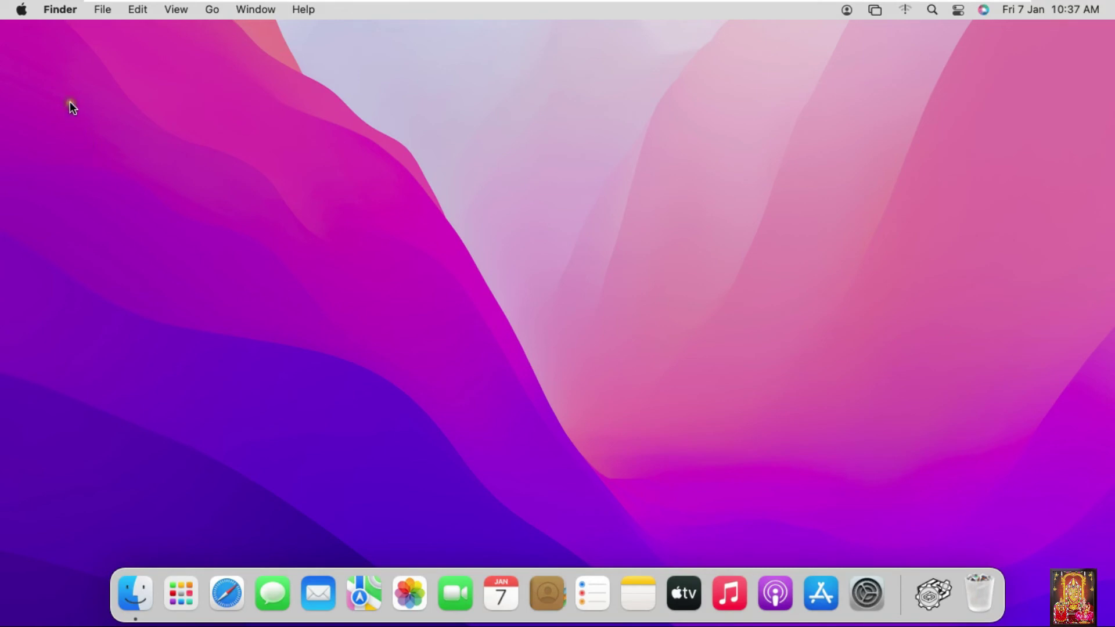
- Open Users & Groups, unlock it with the admin password, and select the new Standard account
{"action": "left_click", "coordinate": [22, 9]}
{"action": "left_click", "coordinate": [34, 61]}
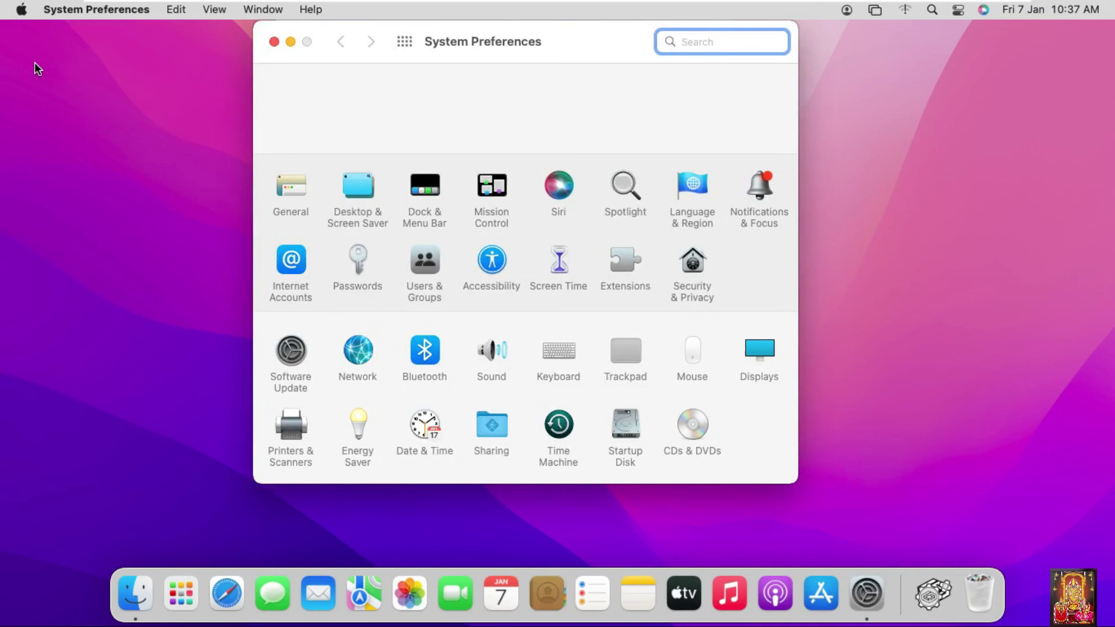
{"action": "left_click", "coordinate": [428, 267]}
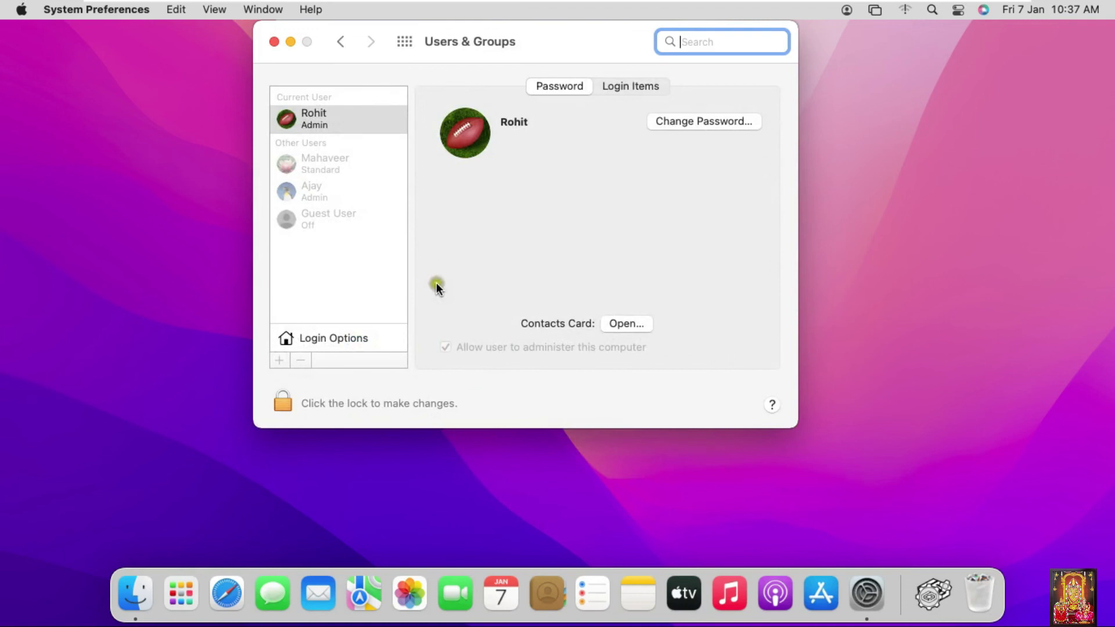
{"action": "left_click", "coordinate": [282, 403]}
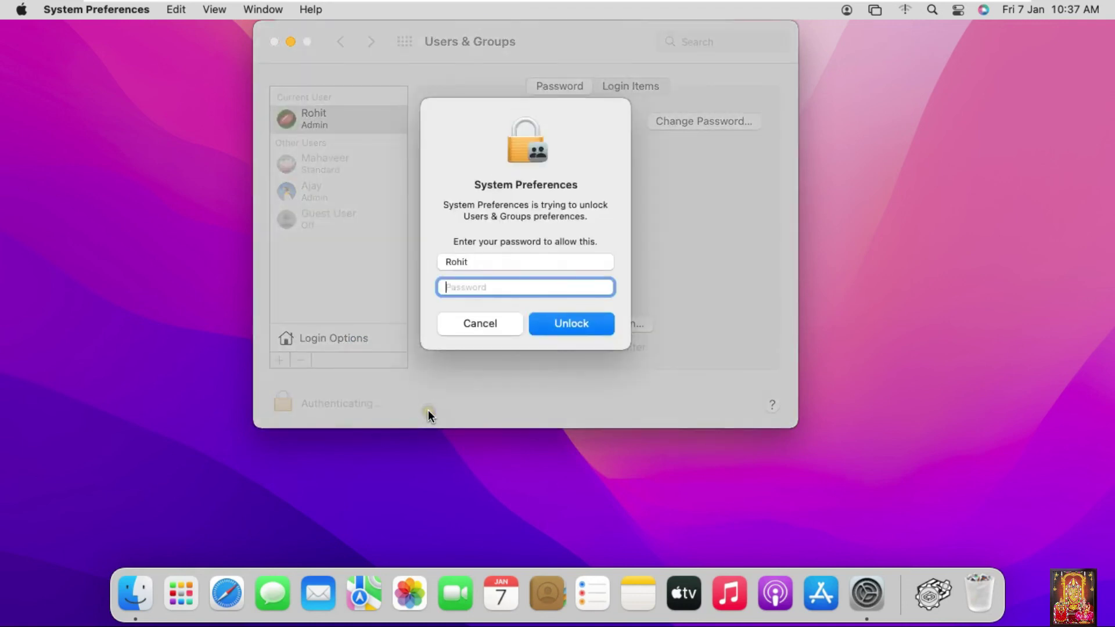
{"action": "type", "text": "•••••••"}
{"action": "key", "text": "Return"}
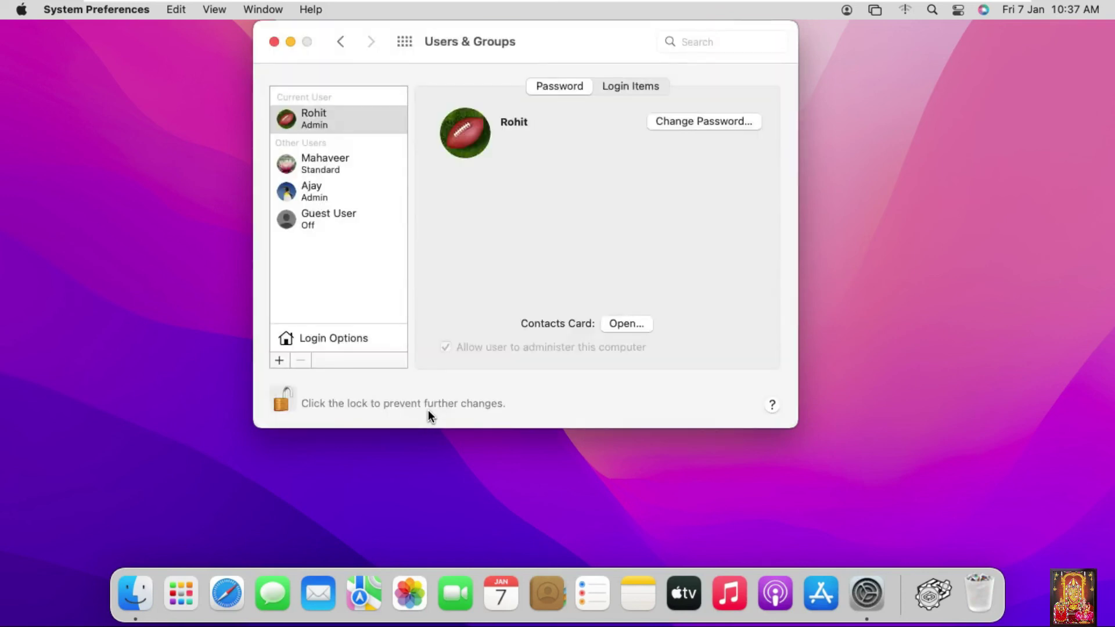
{"action": "left_click", "coordinate": [322, 169]}
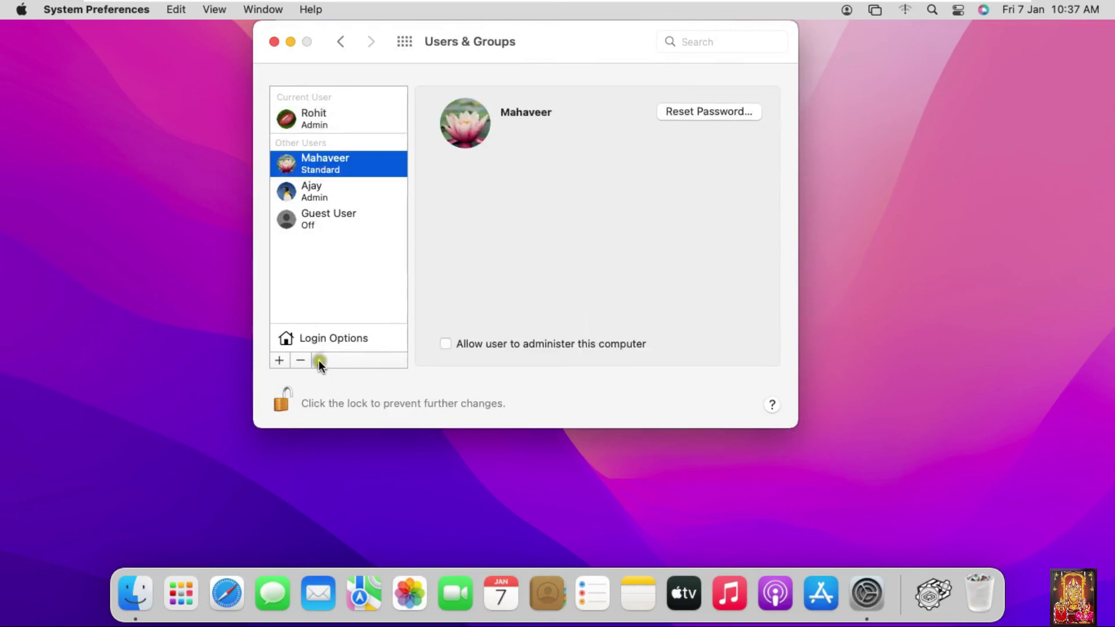
- Delete the new Standard account along with its home folder
{"action": "left_click", "coordinate": [299, 360]}
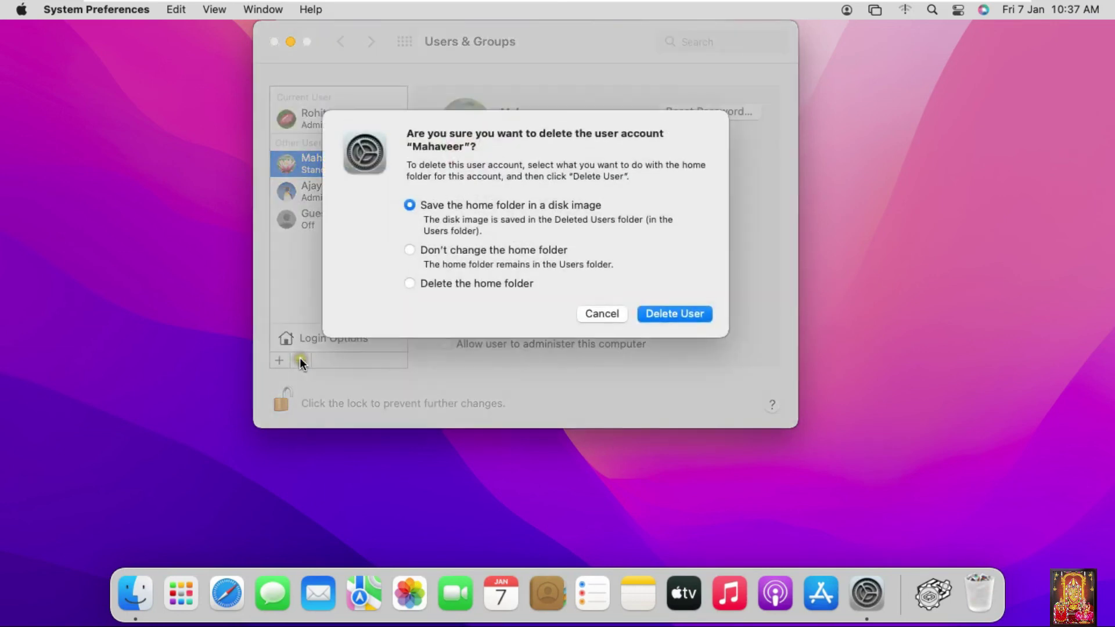
{"action": "left_click", "coordinate": [436, 282]}
{"action": "left_click", "coordinate": [685, 311]}
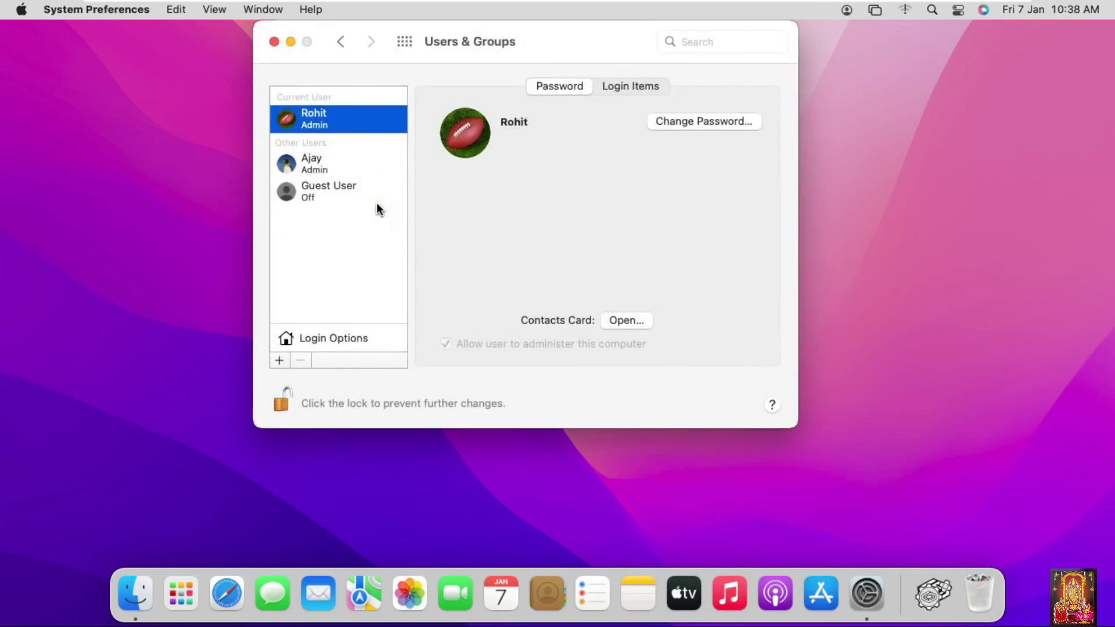
- Select the new Admin account and delete it too
{"action": "left_click", "coordinate": [308, 166]}
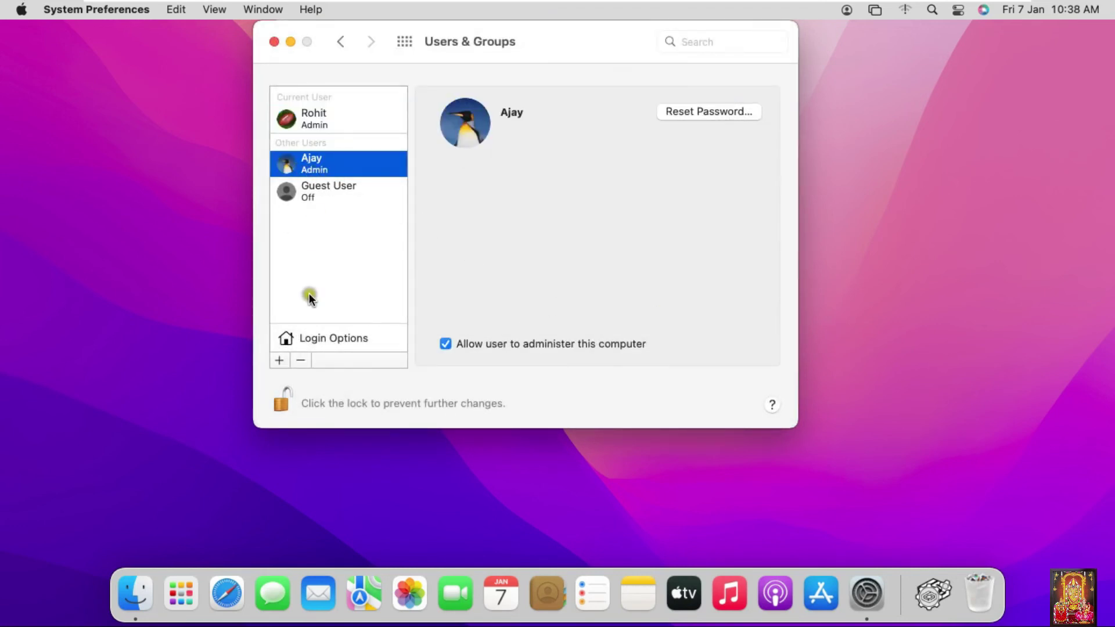
{"action": "left_click", "coordinate": [301, 360]}
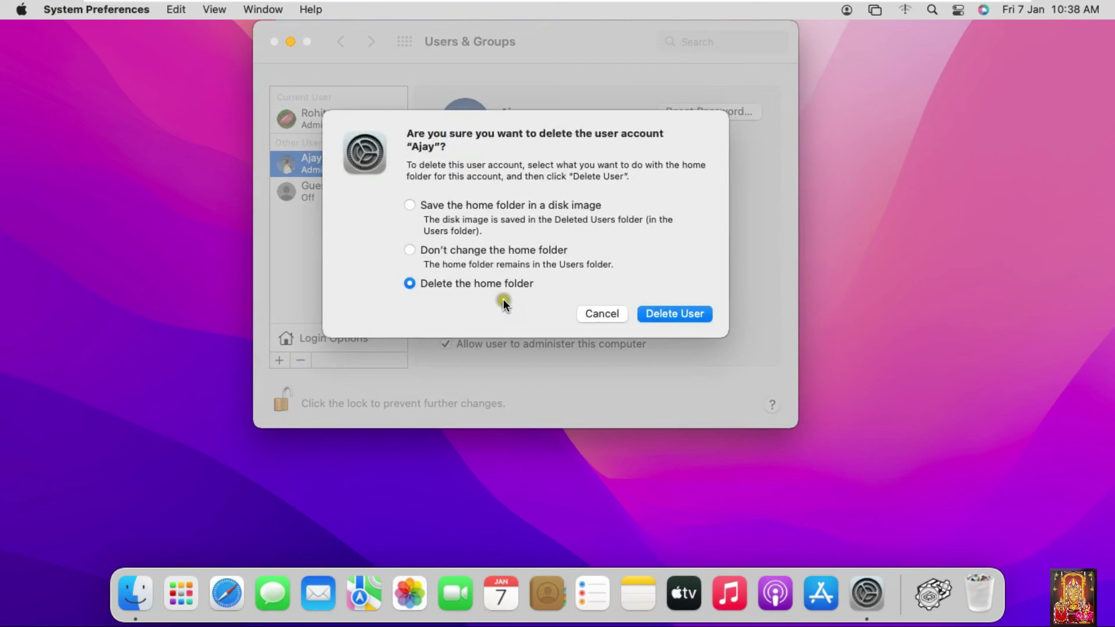
{"action": "left_click", "coordinate": [672, 314]}
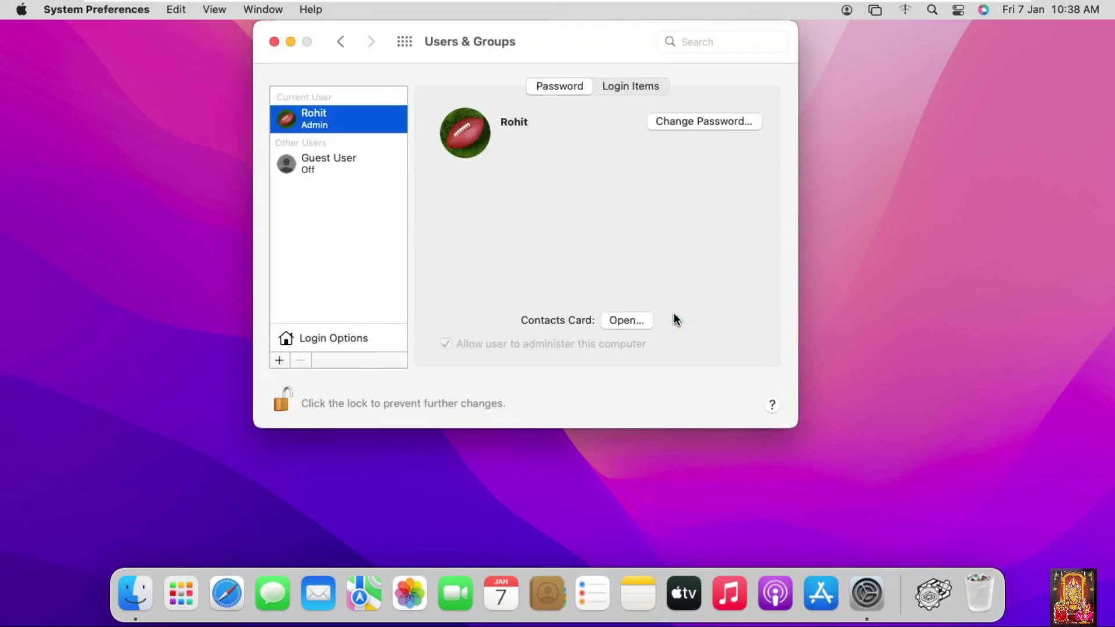
- Lock Users & Groups against further changes and close the System Preferences window
{"action": "left_click", "coordinate": [347, 402]}
{"action": "left_click", "coordinate": [283, 400]}
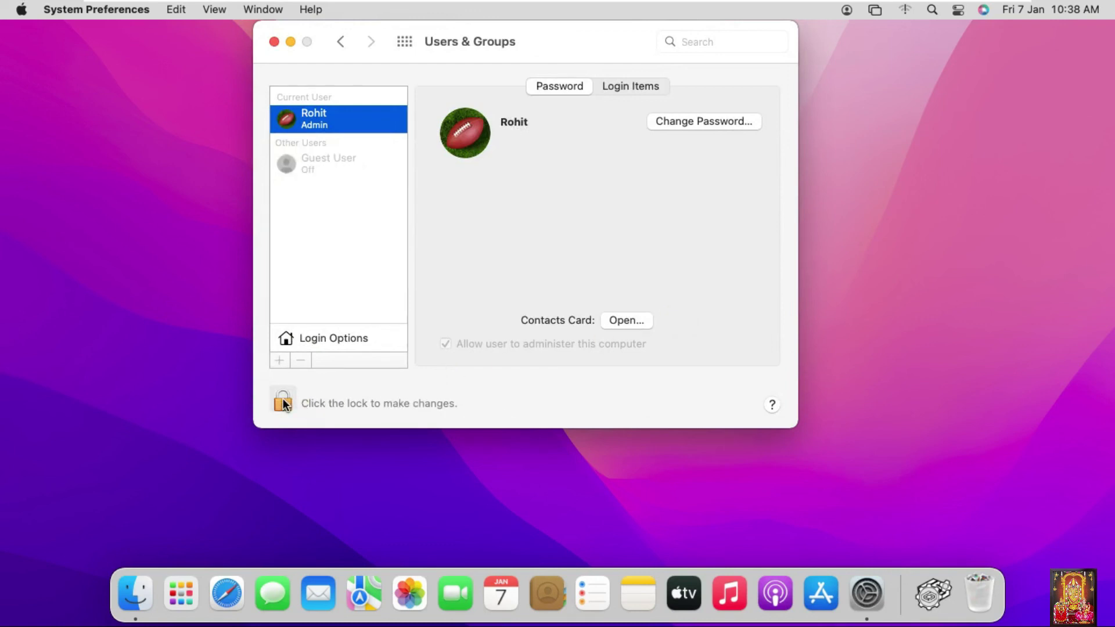
{"action": "left_click", "coordinate": [272, 42]}
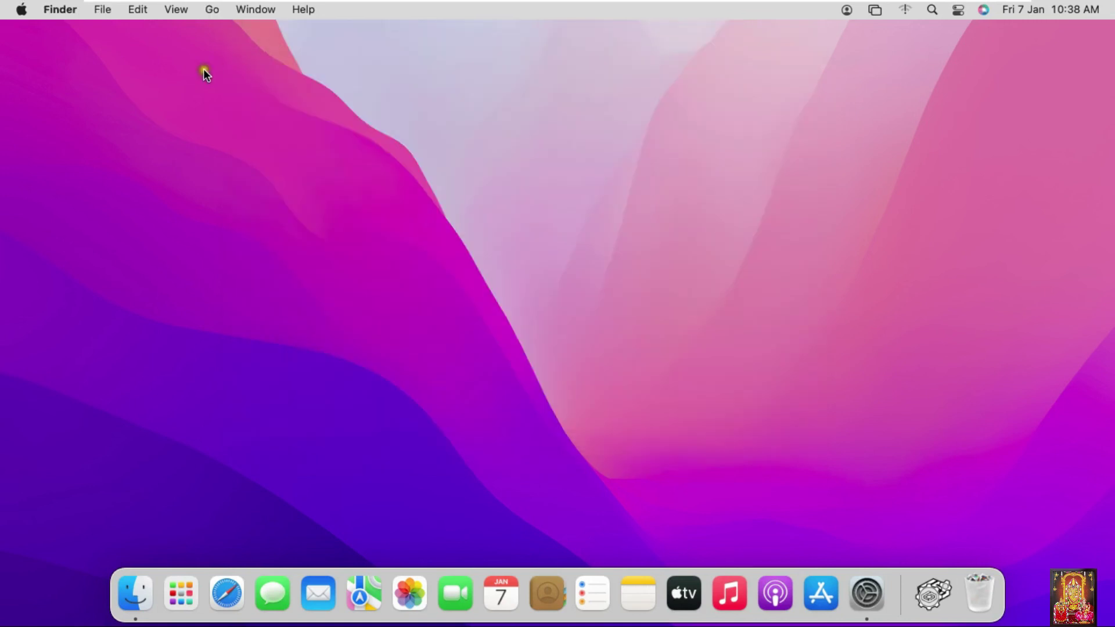